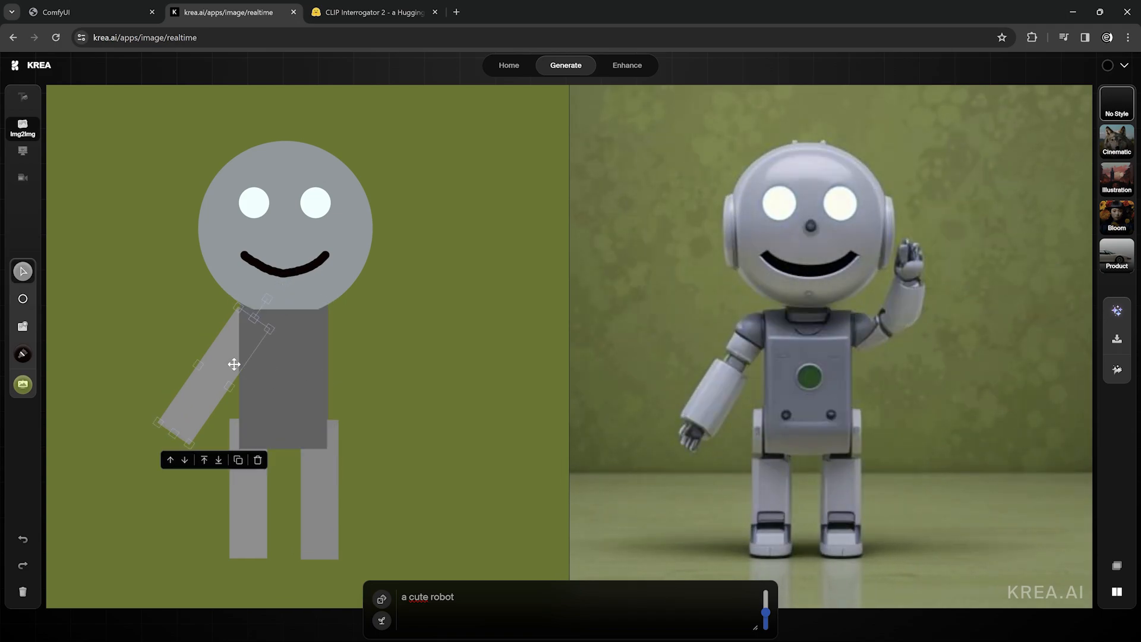
# - Copy the left arm and attach the duplicate at the right shoulder, rotated to slope downward and outward
pyautogui.hotkey('ctrl', 'c')
pyautogui.hotkey('ctrl', 'v')
pyautogui.moveTo(388, 291); pyautogui.dragTo(268, 305)
pyautogui.moveTo(325, 341); pyautogui.dragTo(354, 341)
# - Turn a duplicate of the torso block into a flat foot and place one under each leg
pyautogui.click(276, 409)
pyautogui.click(307, 468)
pyautogui.moveTo(289, 455); pyautogui.dragTo(289, 341)
pyautogui.moveTo(290, 324); pyautogui.dragTo(346, 552)
pyautogui.moveTo(388, 556); pyautogui.dragTo(236, 552)
# - Try moving the head circle off the body beside the right arm, and undo the move
pyautogui.click(355, 585)
pyautogui.click(325, 238)
pyautogui.moveTo(325, 238); pyautogui.dragTo(461, 265)
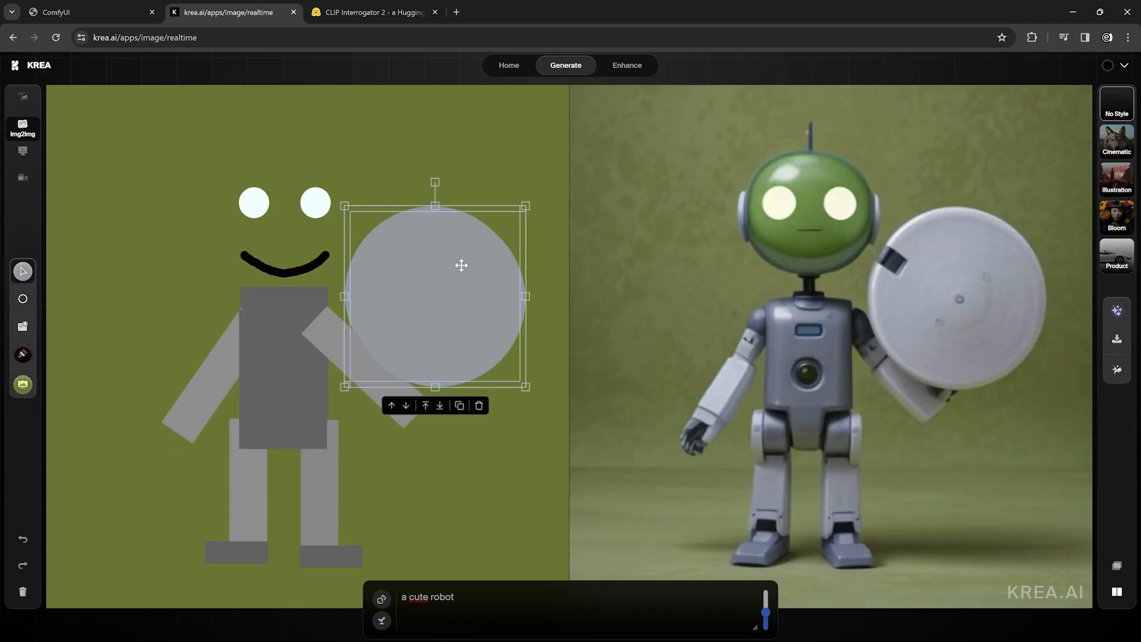
pyautogui.hotkey('ctrl', 'z')
# - Make a small round hand from the head circle's shape and place one at the end of each arm
pyautogui.moveTo(373, 315); pyautogui.dragTo(347, 373)
pyautogui.moveTo(285, 332); pyautogui.dragTo(412, 411)
pyautogui.click(436, 460)
pyautogui.moveTo(411, 410); pyautogui.dragTo(168, 440)
# - Group the left arm with its hand and rotate the group at the shoulder into a raised, waving pose
pyautogui.click(205, 383)
pyautogui.keyDown('shift'); pyautogui.click(157, 445); pyautogui.keyUp('shift')
pyautogui.hotkey('ctrl', 'g')
pyautogui.moveTo(208, 279); pyautogui.dragTo(314, 369)
pyautogui.moveTo(217, 389); pyautogui.dragTo(199, 320)
# - Make a narrow dark grey oval ear from a copy of the hand circle and place one on each side of the head
pyautogui.click(296, 389)
pyautogui.click(412, 411)
pyautogui.click(435, 460)
pyautogui.click(23, 272)
pyautogui.click(50, 282)
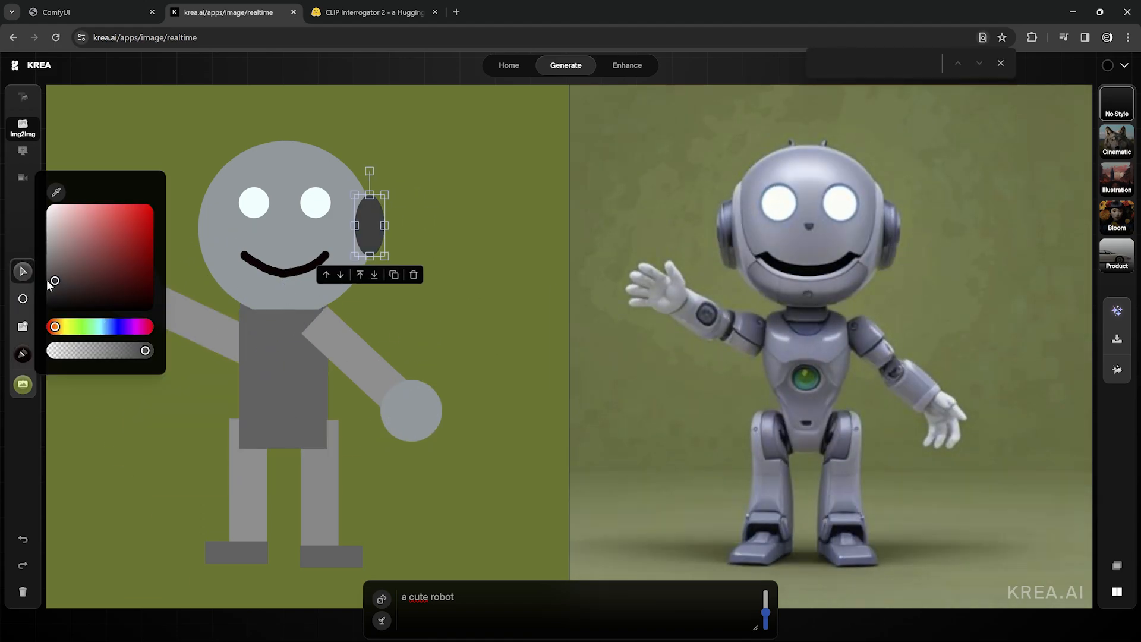
pyautogui.click(394, 274)
pyautogui.moveTo(373, 231); pyautogui.dragTo(196, 219)
# - Overlay a duplicate of the torso block on the original to cover the arm joints, and slightly lower the slider beside the prompt
pyautogui.click(282, 375)
pyautogui.click(307, 467)
pyautogui.moveTo(303, 356); pyautogui.dragTo(299, 353)
pyautogui.moveTo(765, 612); pyautogui.dragTo(763, 618)
# - Tilt the head, eyes and ears together slightly clockwise, and activate the Shapes tool
pyautogui.click(222, 189)
pyautogui.keyDown('shift'); pyautogui.click(200, 221); pyautogui.keyUp('shift')
pyautogui.keyDown('shift'); pyautogui.click(253, 202); pyautogui.keyUp('shift')
pyautogui.keyDown('shift'); pyautogui.click(316, 203); pyautogui.keyUp('shift')
pyautogui.keyDown('shift'); pyautogui.click(370, 225); pyautogui.keyUp('shift')
pyautogui.moveTo(285, 118); pyautogui.dragTo(309, 132)
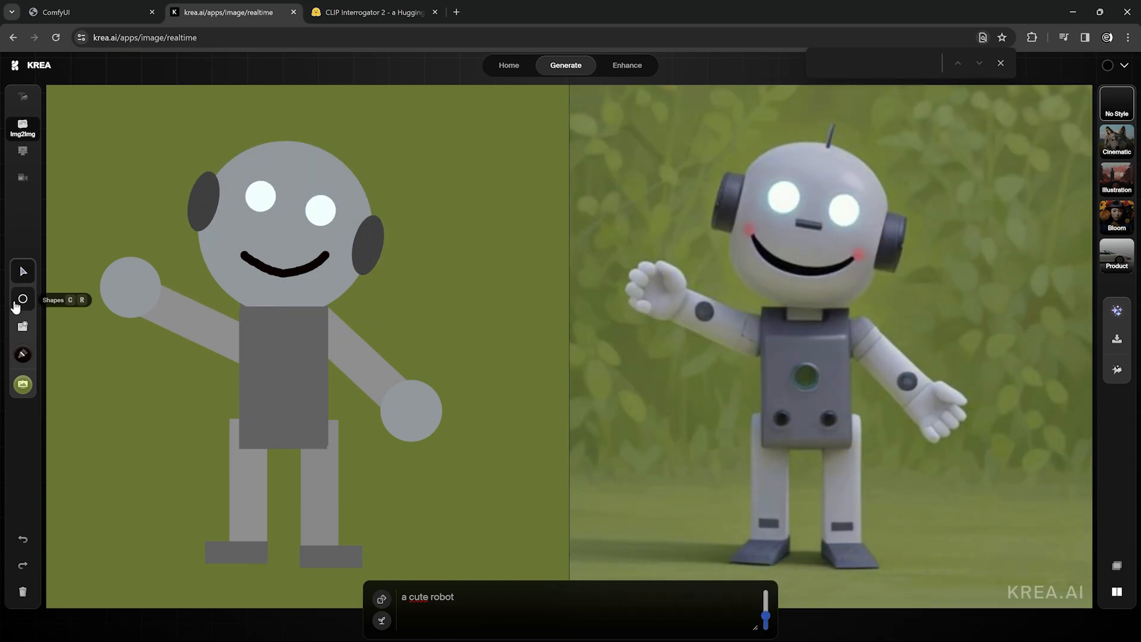
pyautogui.click(22, 299)
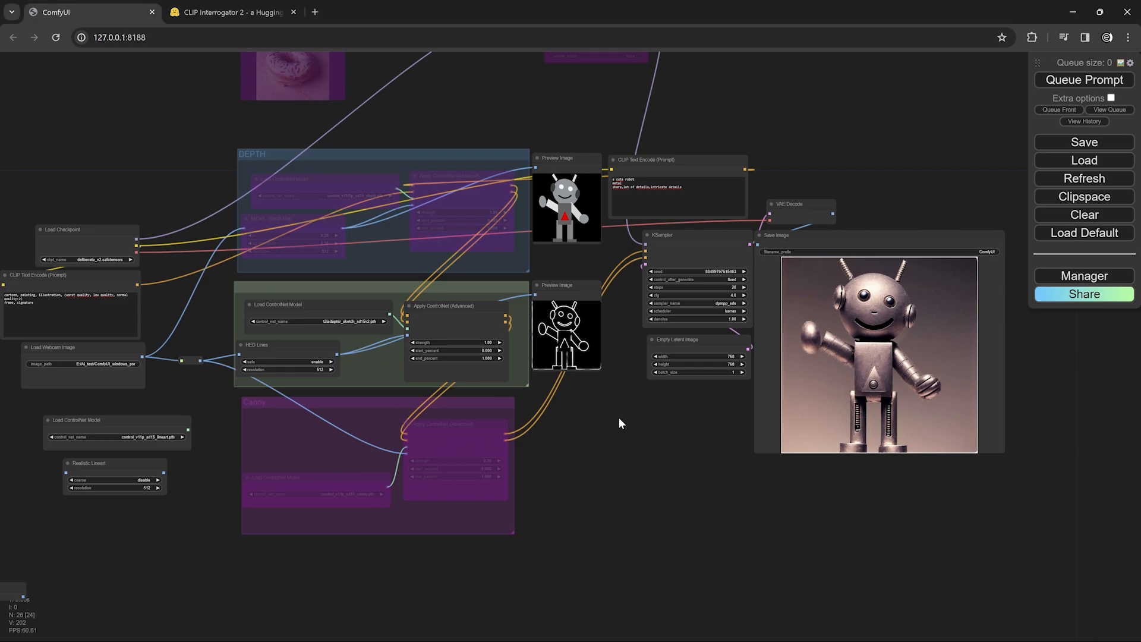
pyautogui.moveTo(618, 416); pyautogui.dragTo(760, 468)
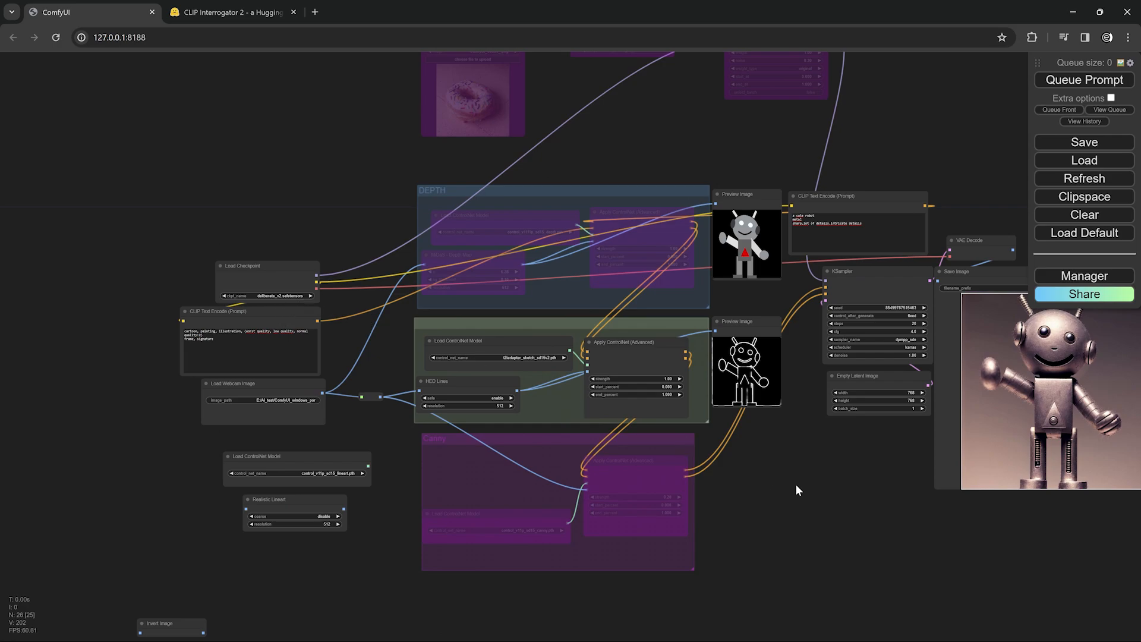
pyautogui.moveTo(796, 481); pyautogui.dragTo(637, 466)
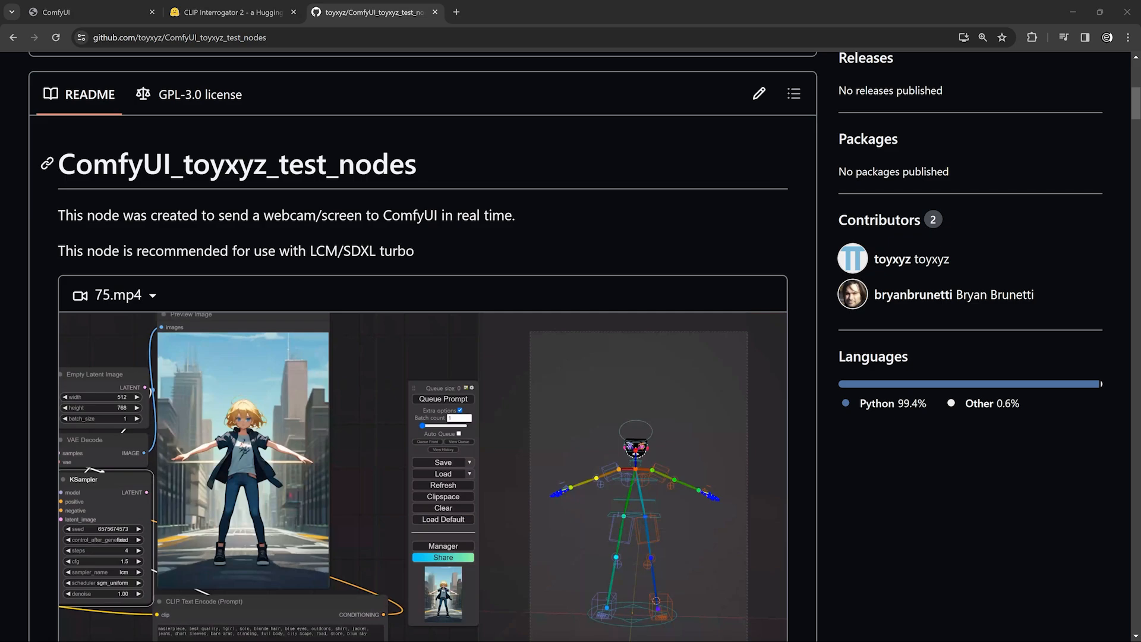
# - Examine the ComfyUI_toyxyz_test_nodes README on GitHub, including its updates, the git clone command, the setup.bat instruction and the default workflow
pyautogui.moveTo(421, 169); pyautogui.dragTo(183, 166)
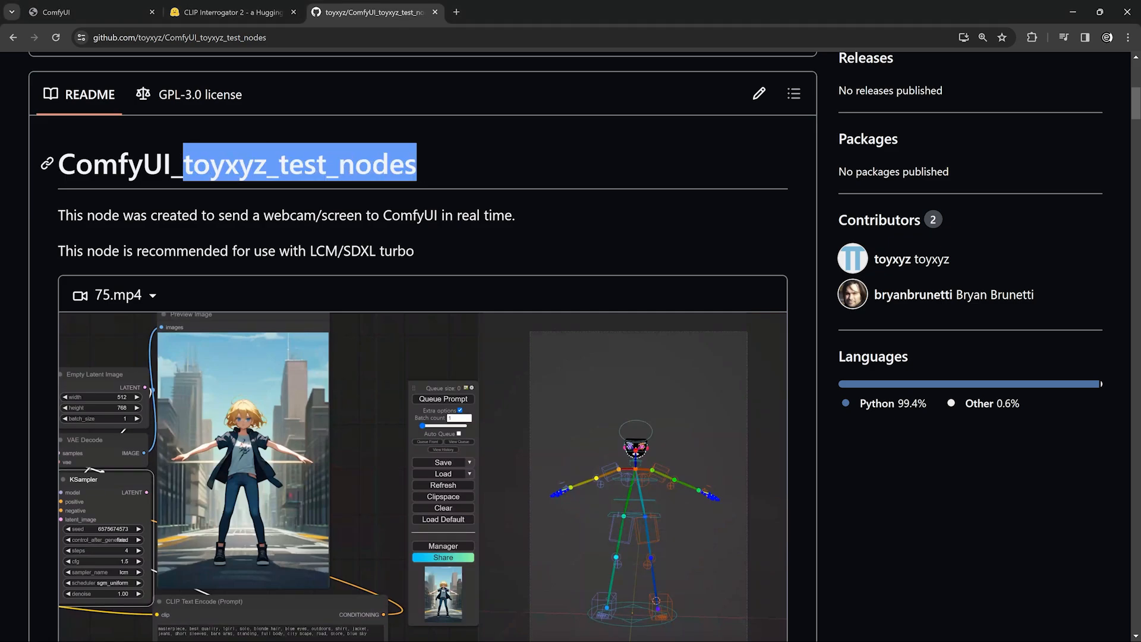
pyautogui.scroll(-5, 323, 170)
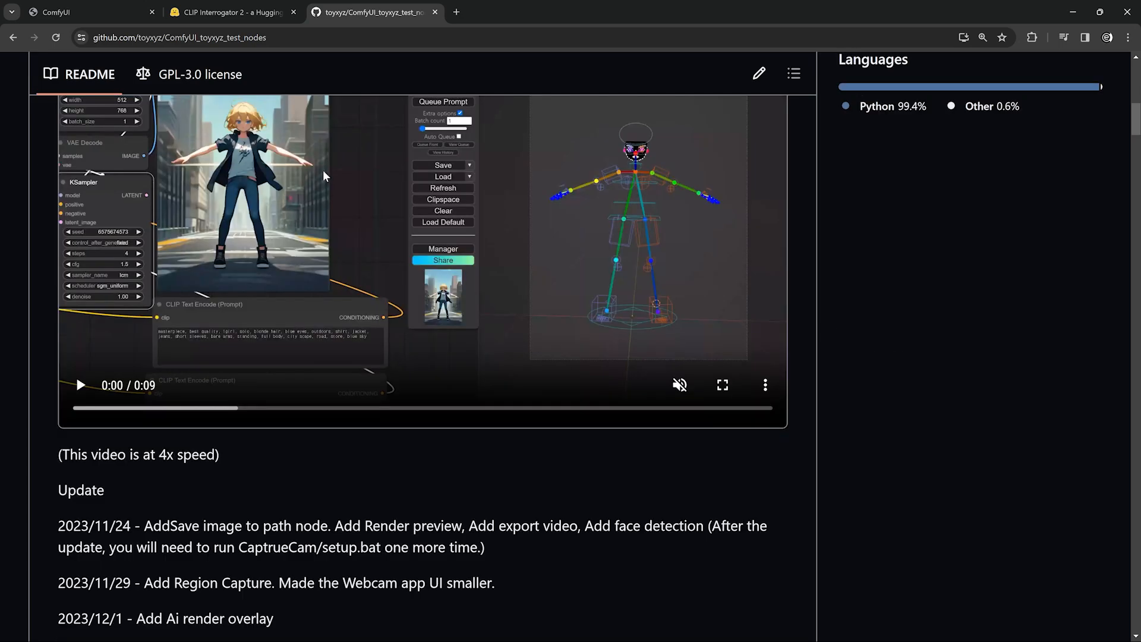
pyautogui.scroll(-4, 323, 170)
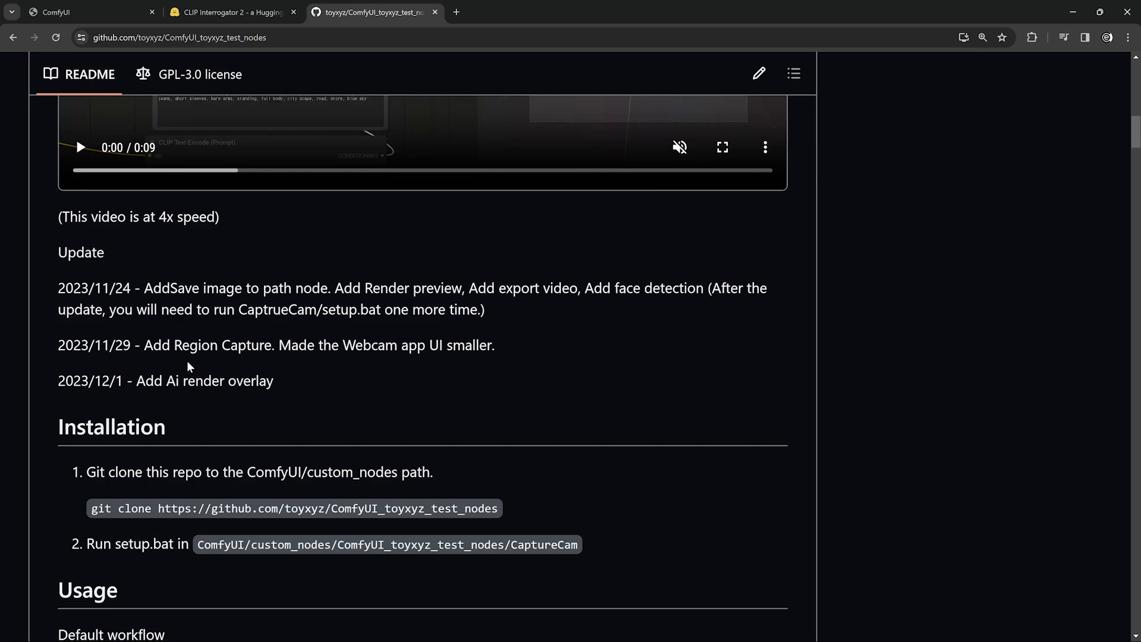
pyautogui.scroll(-2, 182, 363)
pyautogui.scroll(-4, 184, 360)
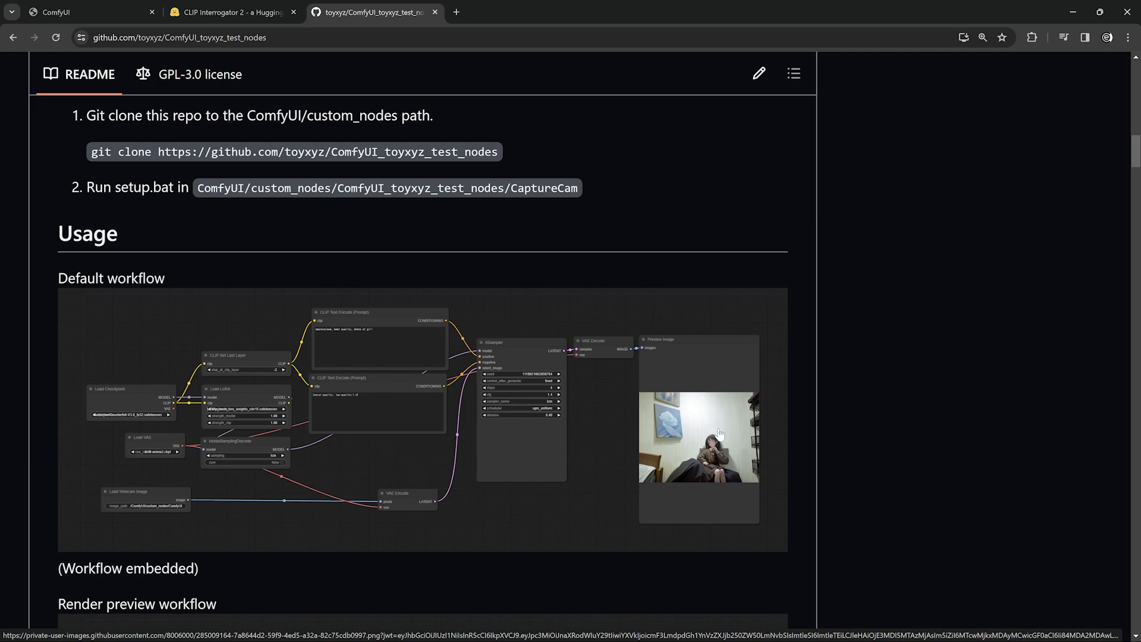
pyautogui.scroll(3, 440, 384)
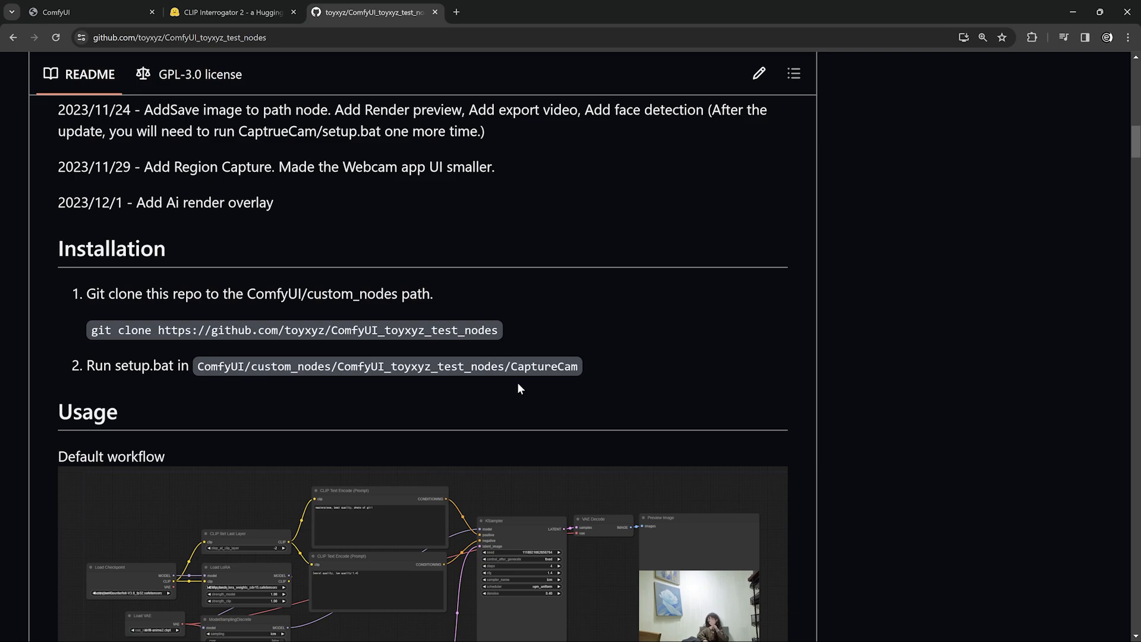
pyautogui.moveTo(500, 330); pyautogui.dragTo(90, 332)
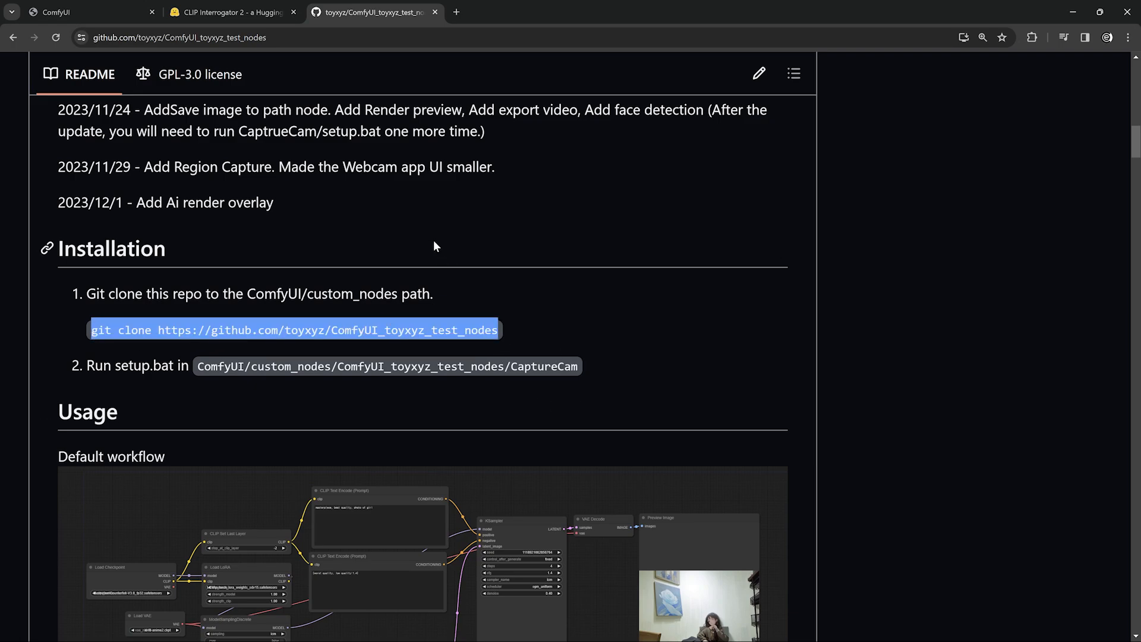
pyautogui.scroll(6, 436, 241)
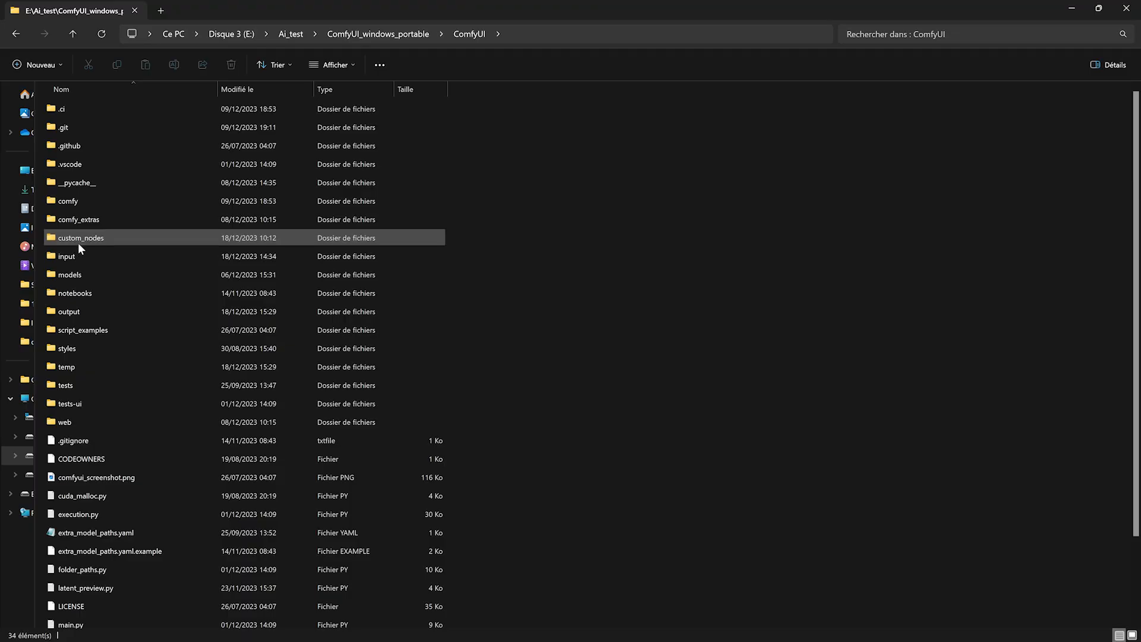
# - In File Explorer, go to custom_nodes/ComfyUI_toyxyz_test_nodes/CaptureCam and launch run.bat
pyautogui.doubleClick(70, 240)
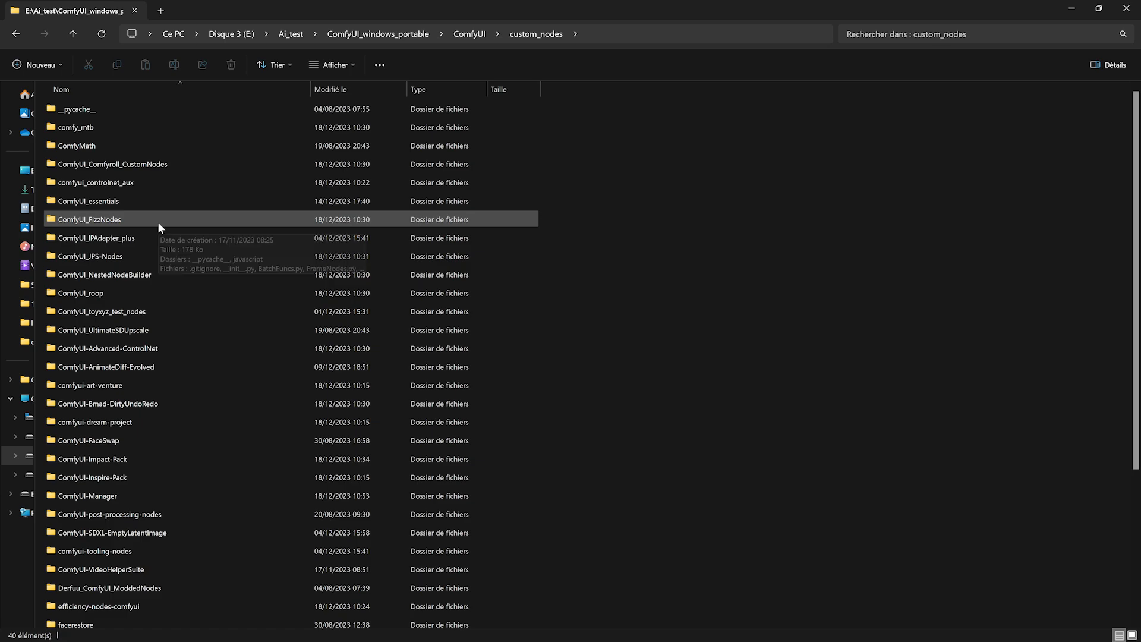
pyautogui.moveTo(88, 317)
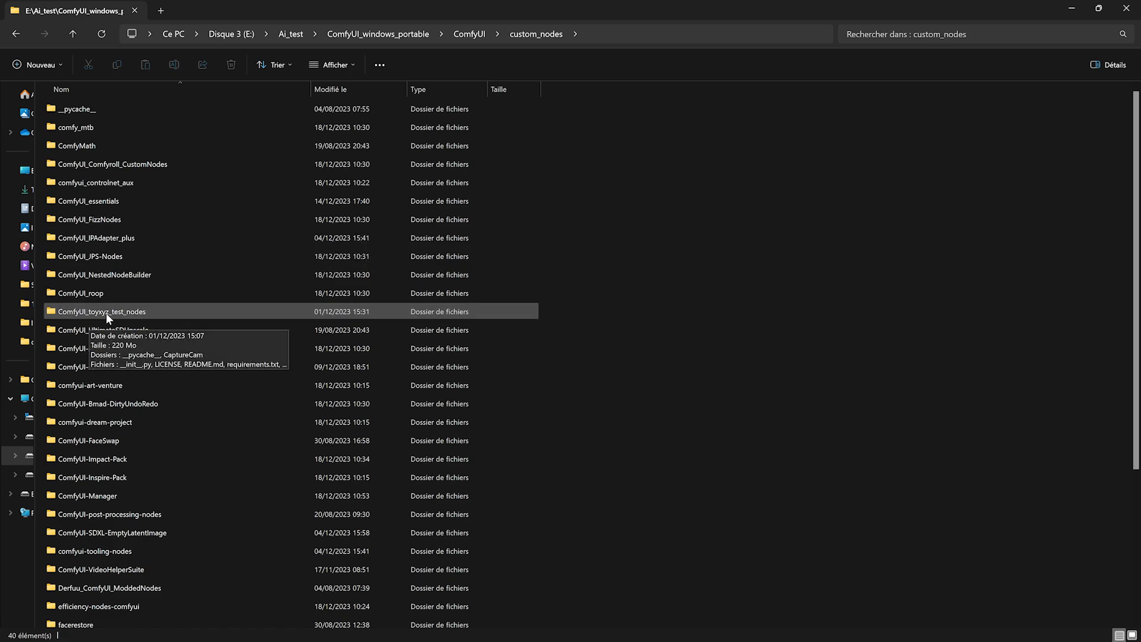
pyautogui.doubleClick(106, 312)
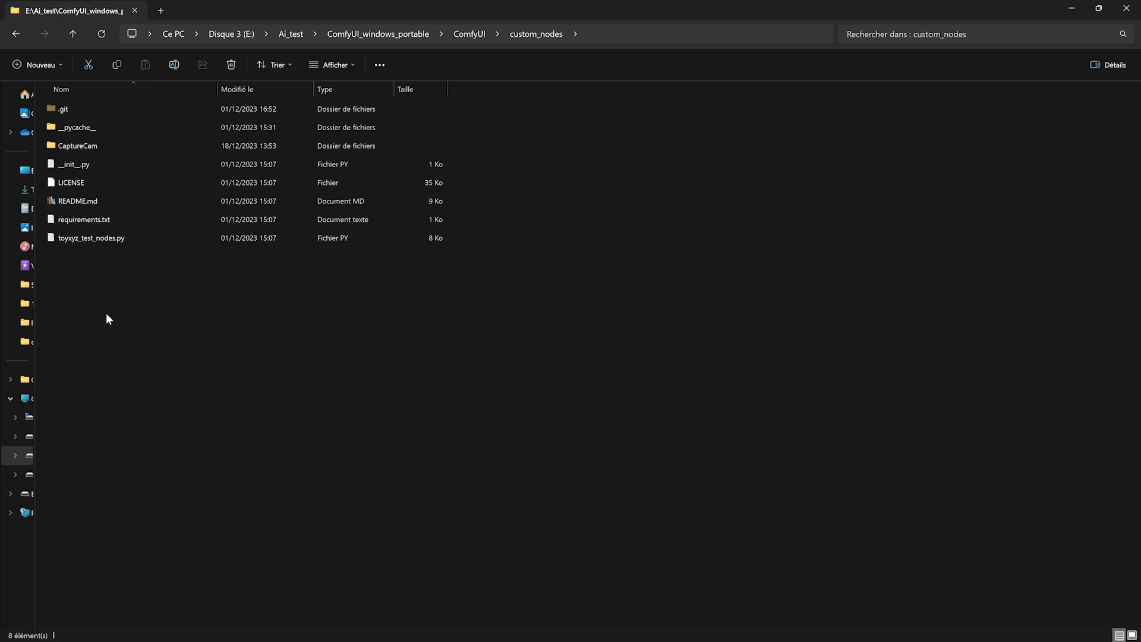
pyautogui.click(74, 150)
pyautogui.doubleClick(73, 148)
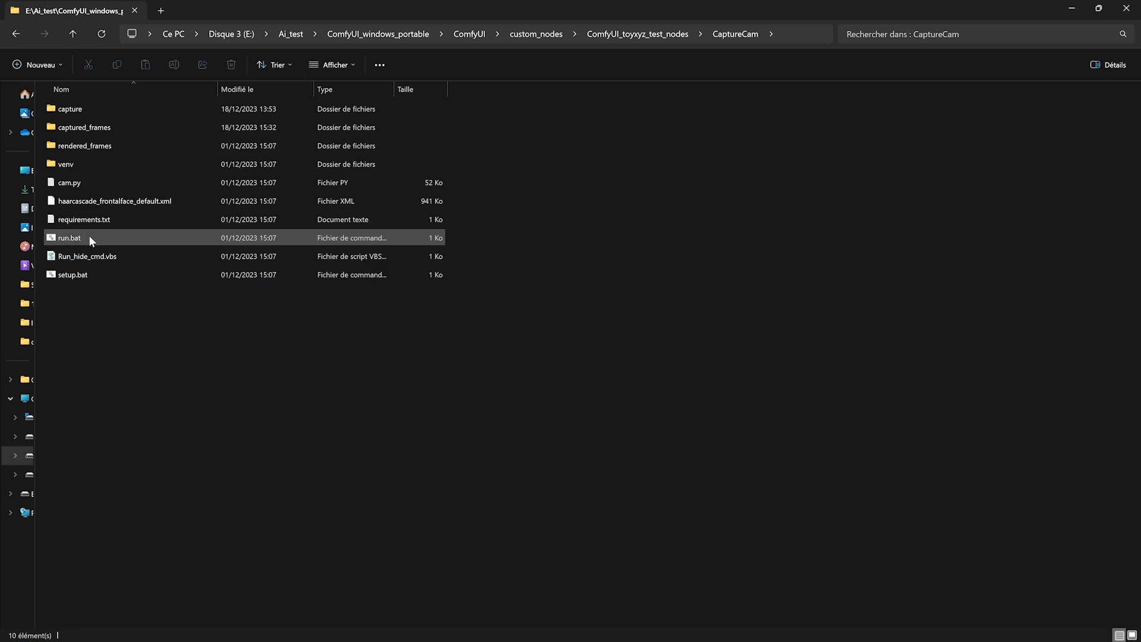
pyautogui.doubleClick(52, 237)
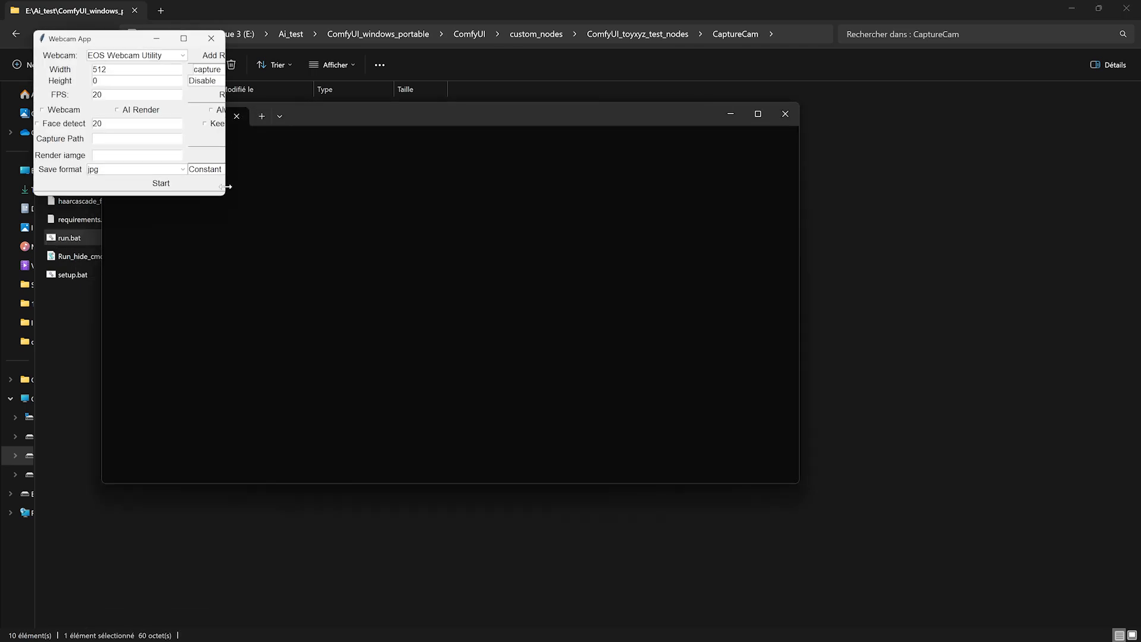
# - Enlarge the Webcam App window, set its webcam source to Region Capture and add a region window over its empty area
pyautogui.moveTo(227, 193); pyautogui.dragTo(532, 245)
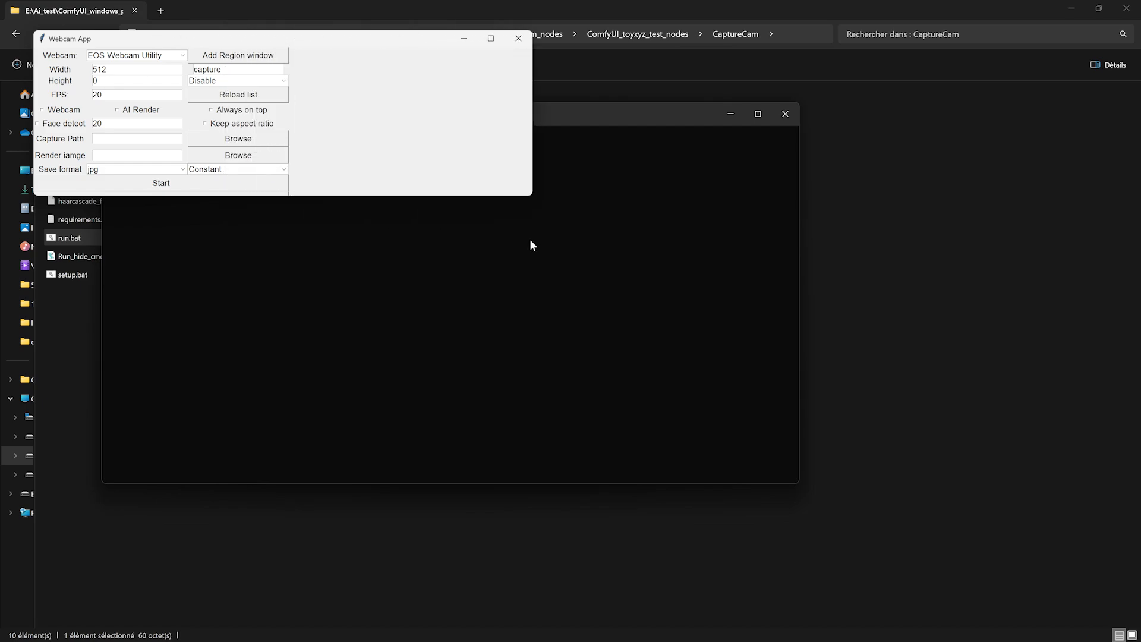
pyautogui.moveTo(373, 196); pyautogui.dragTo(374, 397)
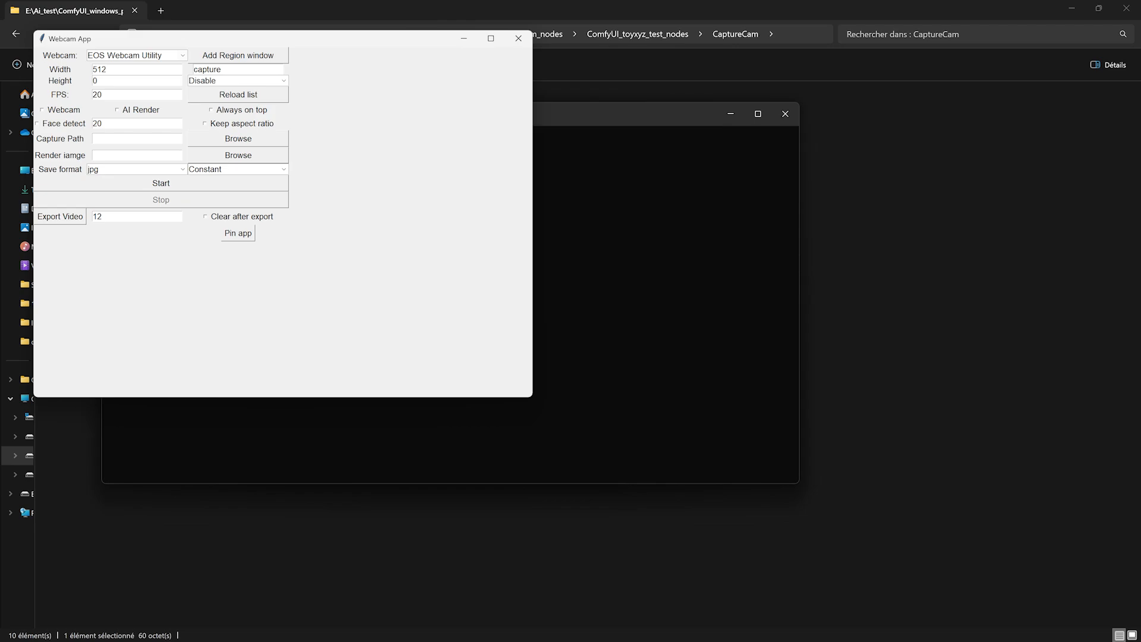
pyautogui.click(183, 55)
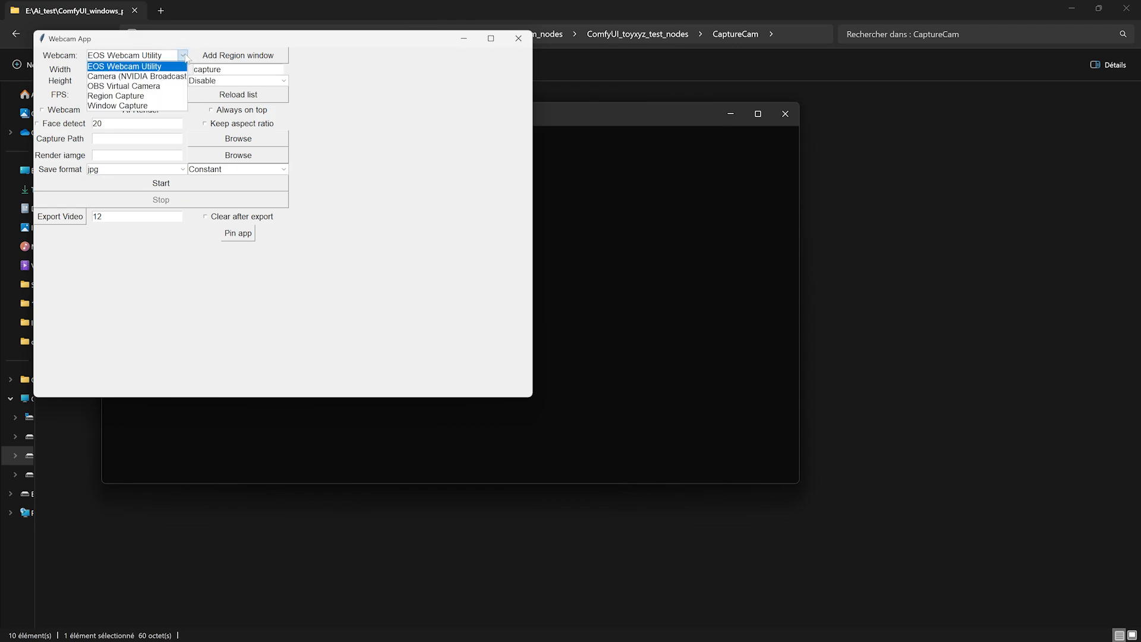
pyautogui.click(121, 96)
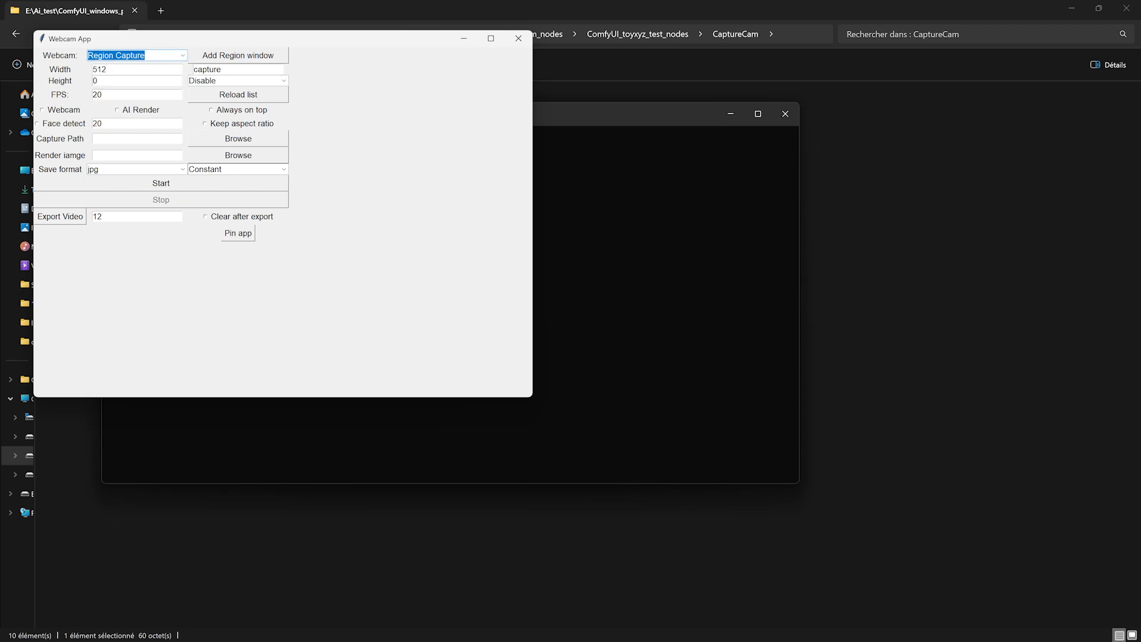
pyautogui.click(219, 58)
pyautogui.moveTo(549, 256); pyautogui.dragTo(377, 109)
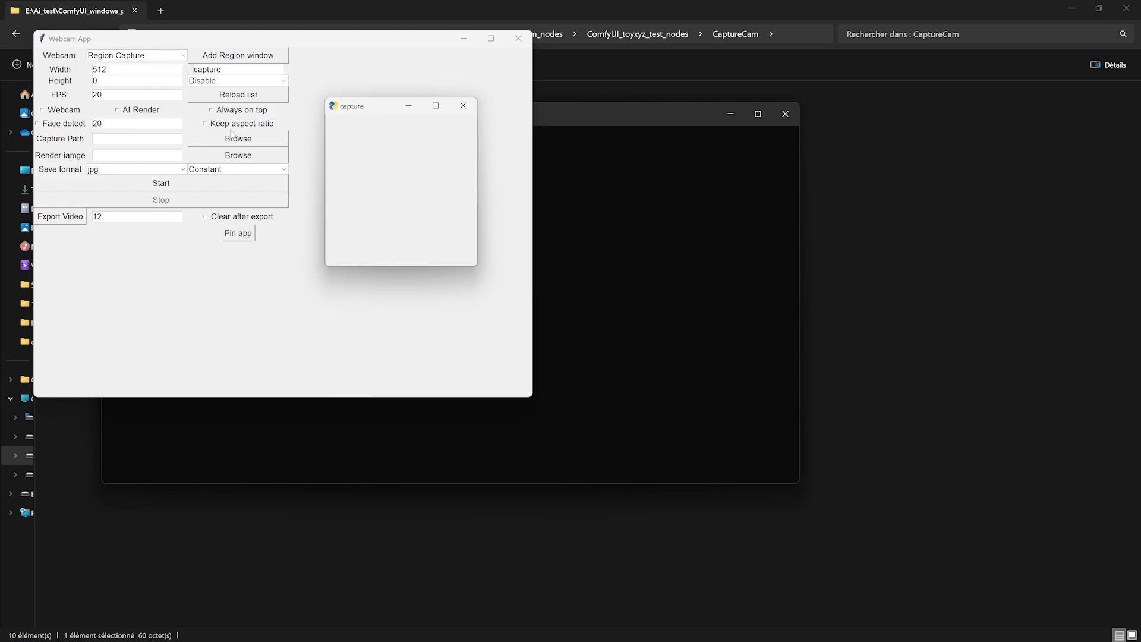
# - Set the capture path to the captured_frames folder and the render image to capture.jpg in that folder
pyautogui.click(201, 140)
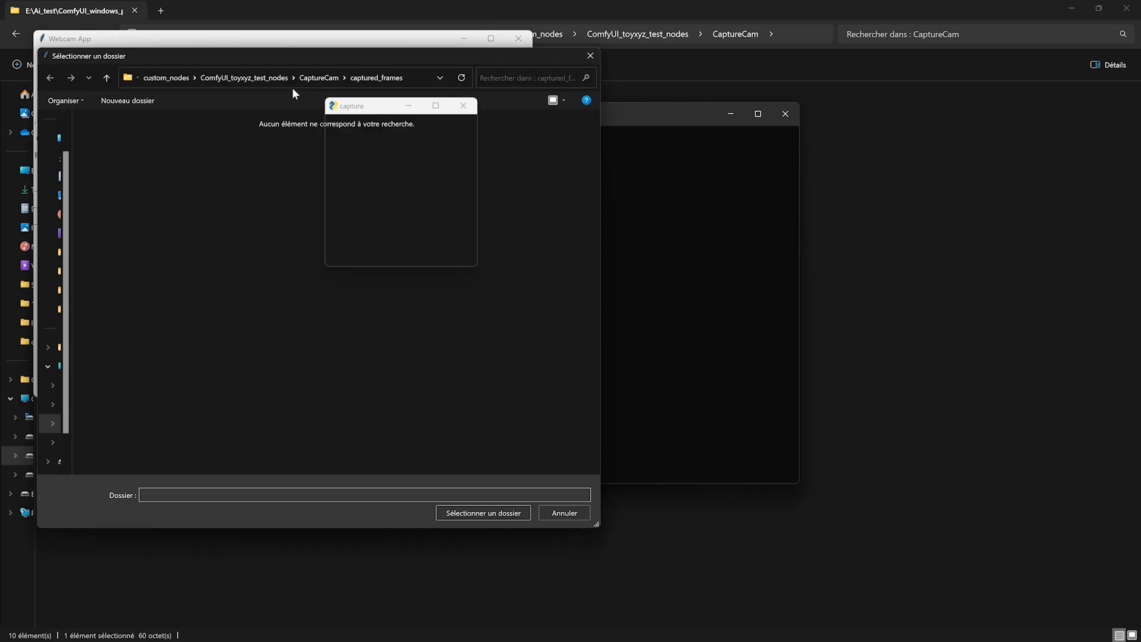
pyautogui.moveTo(371, 107); pyautogui.dragTo(499, 164)
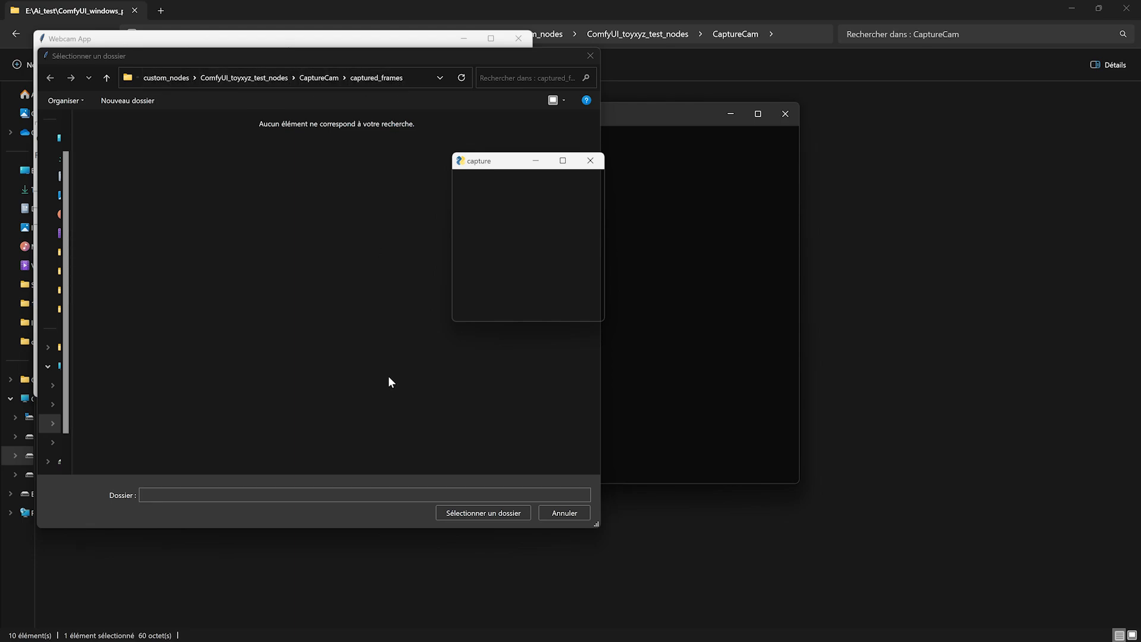
pyautogui.click(483, 513)
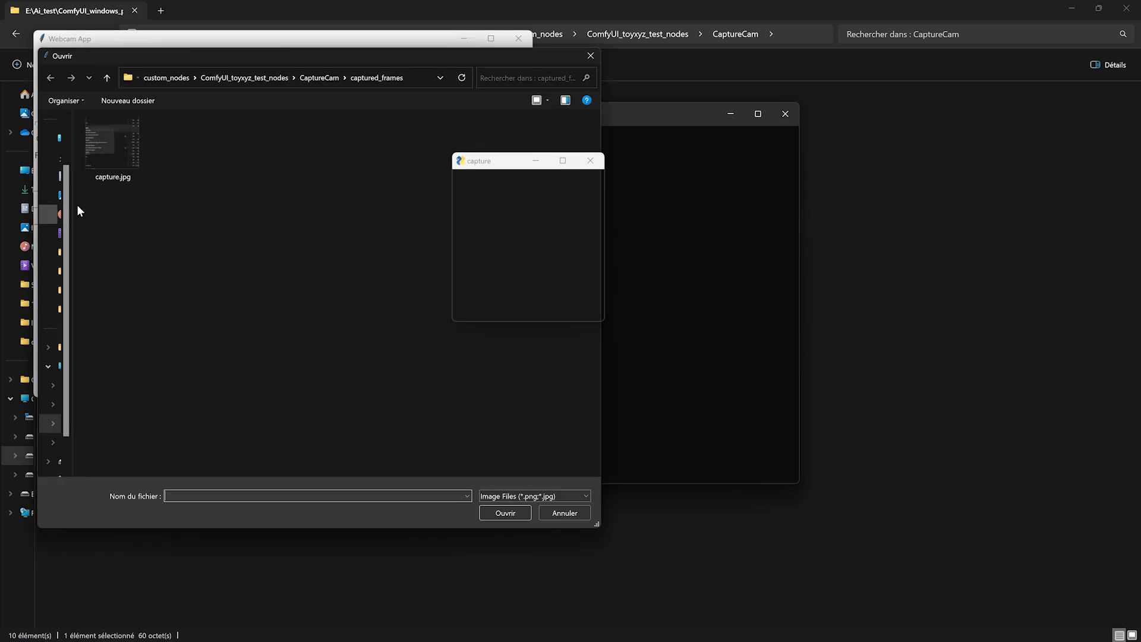
pyautogui.click(126, 164)
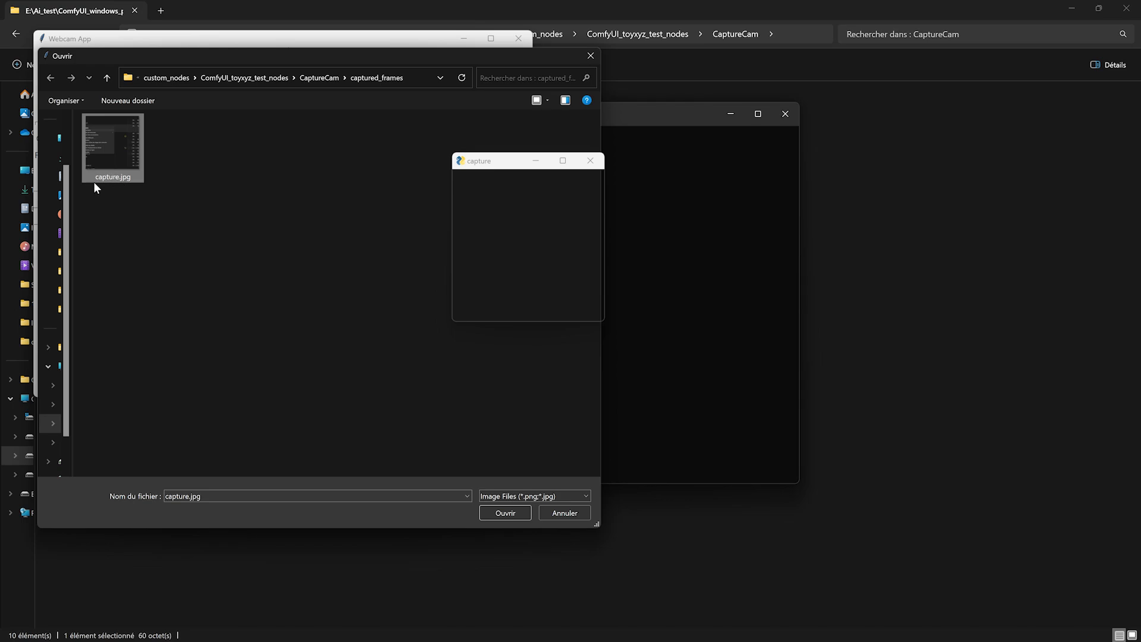
pyautogui.click(498, 513)
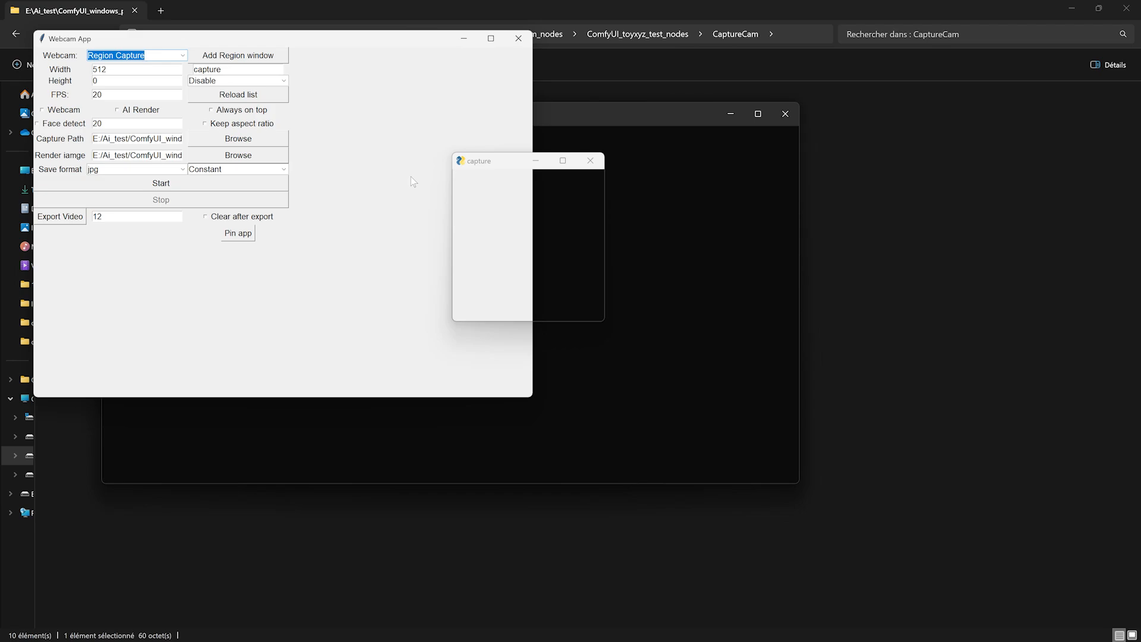
# - Start the region capture, minimize the Webcam App, and move the capture window off the DEPTH group in ComfyUI
pyautogui.click(159, 184)
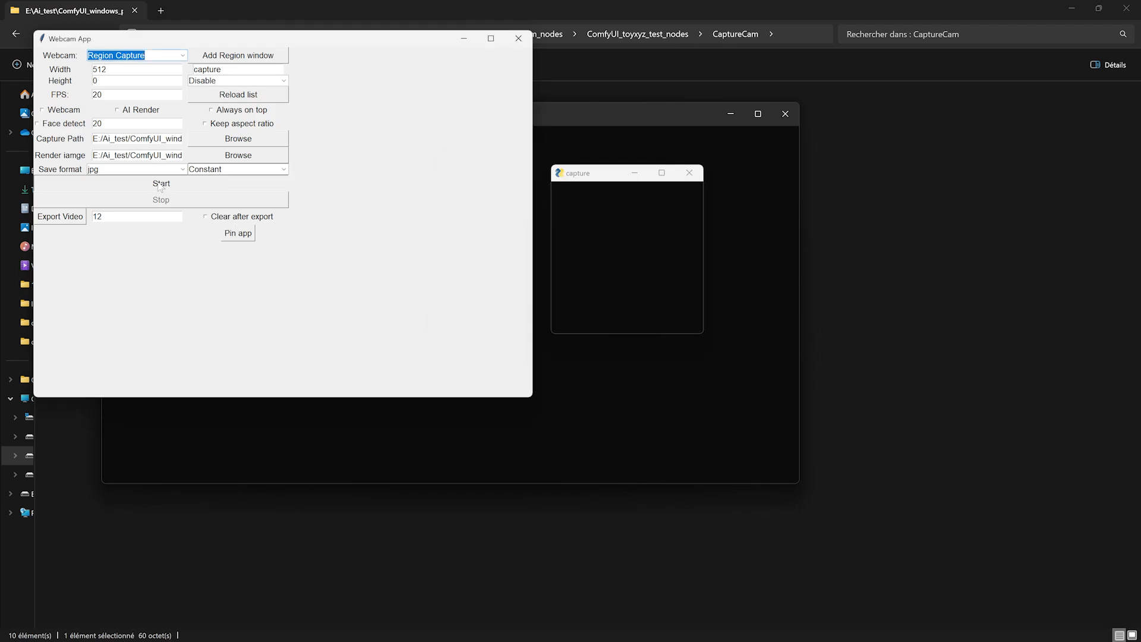
pyautogui.click(465, 38)
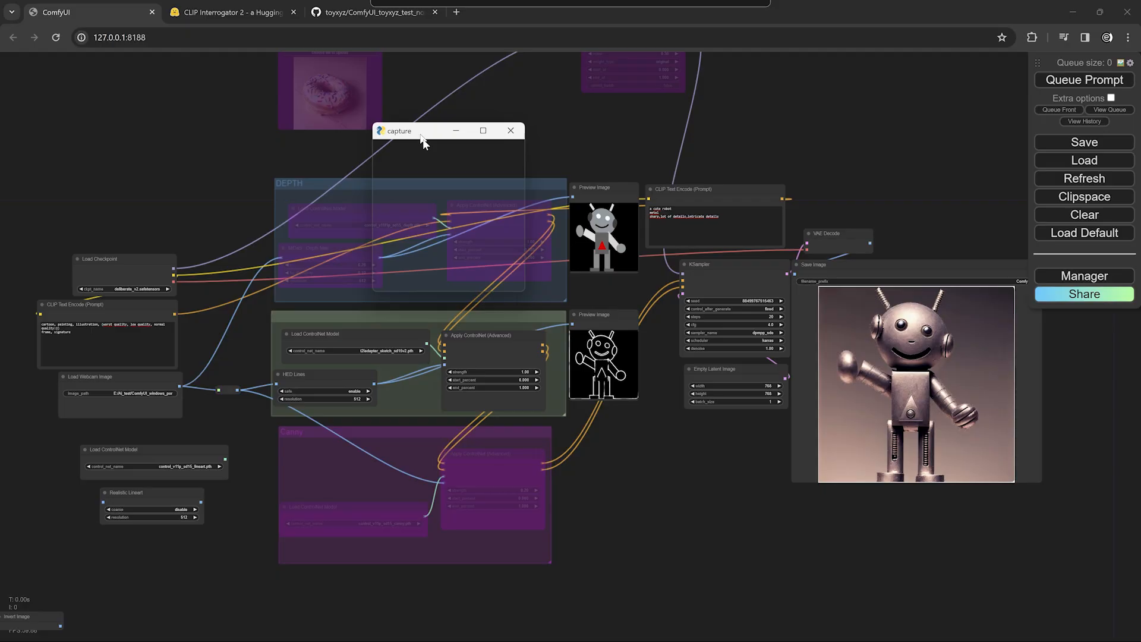
pyautogui.moveTo(422, 138); pyautogui.dragTo(748, 415)
# - Examine the Default, Render preview and Direct Webcam capture workflow examples in the toyxyz nodes README on GitHub
pyautogui.scroll(4, 133, 207)
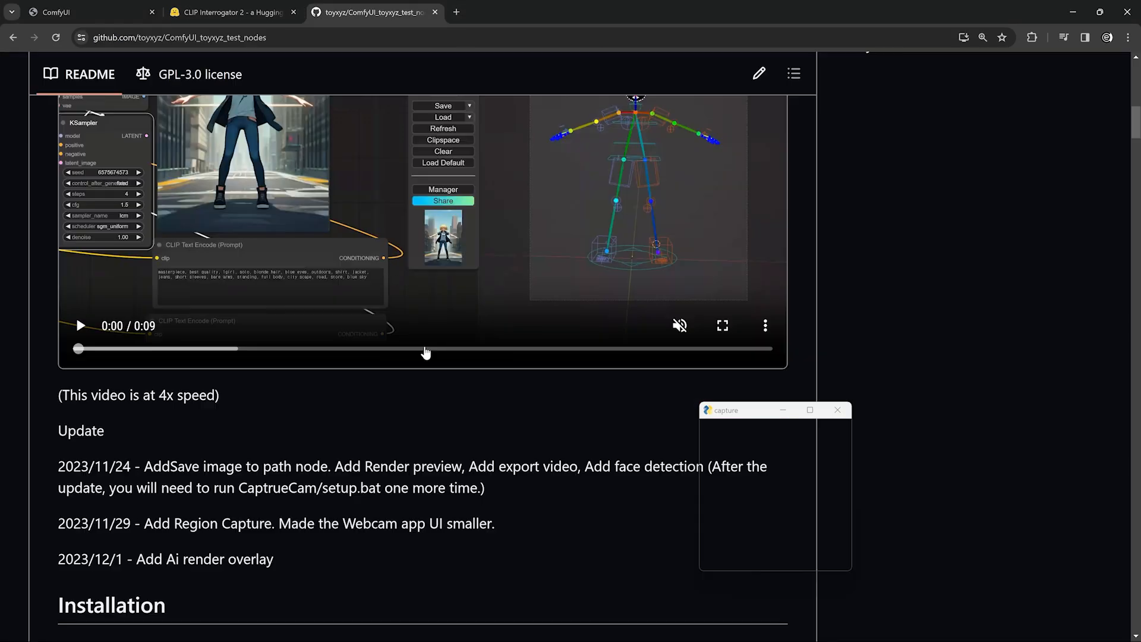
pyautogui.scroll(4, 425, 342)
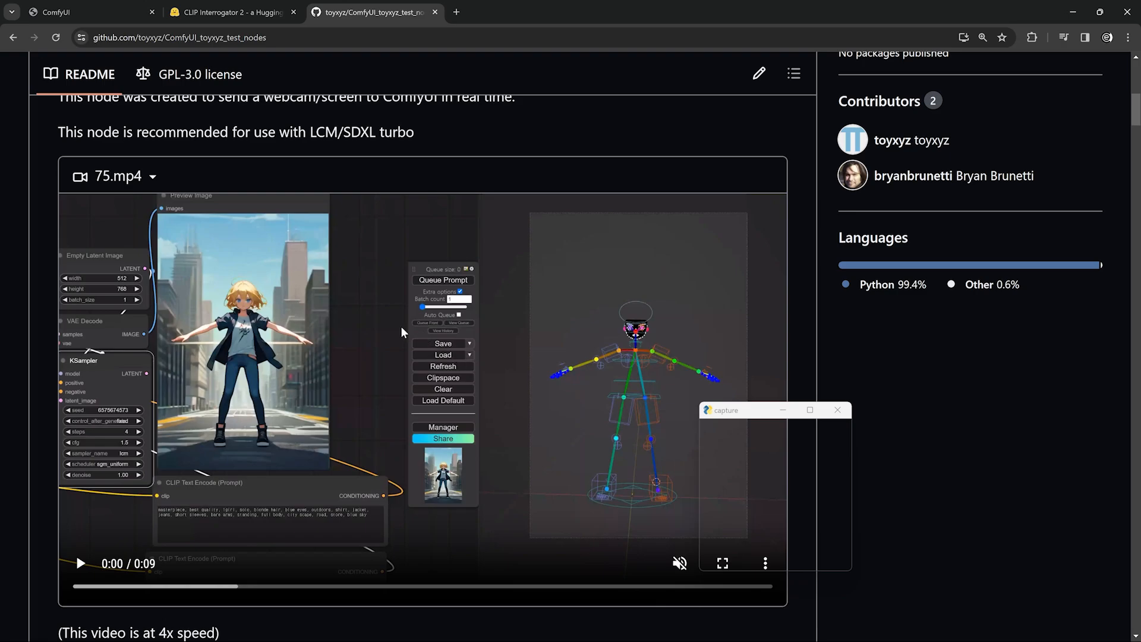
pyautogui.scroll(-15, 398, 332)
pyautogui.scroll(2, 514, 337)
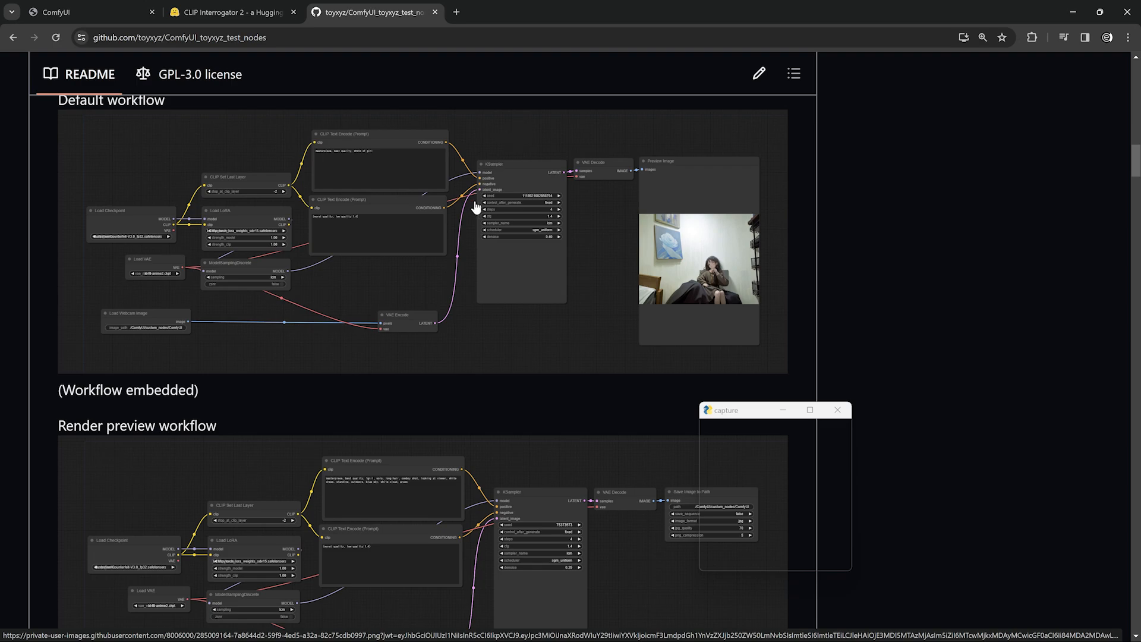
pyautogui.scroll(-7, 473, 204)
pyautogui.scroll(1, 486, 222)
pyautogui.scroll(-2, 491, 218)
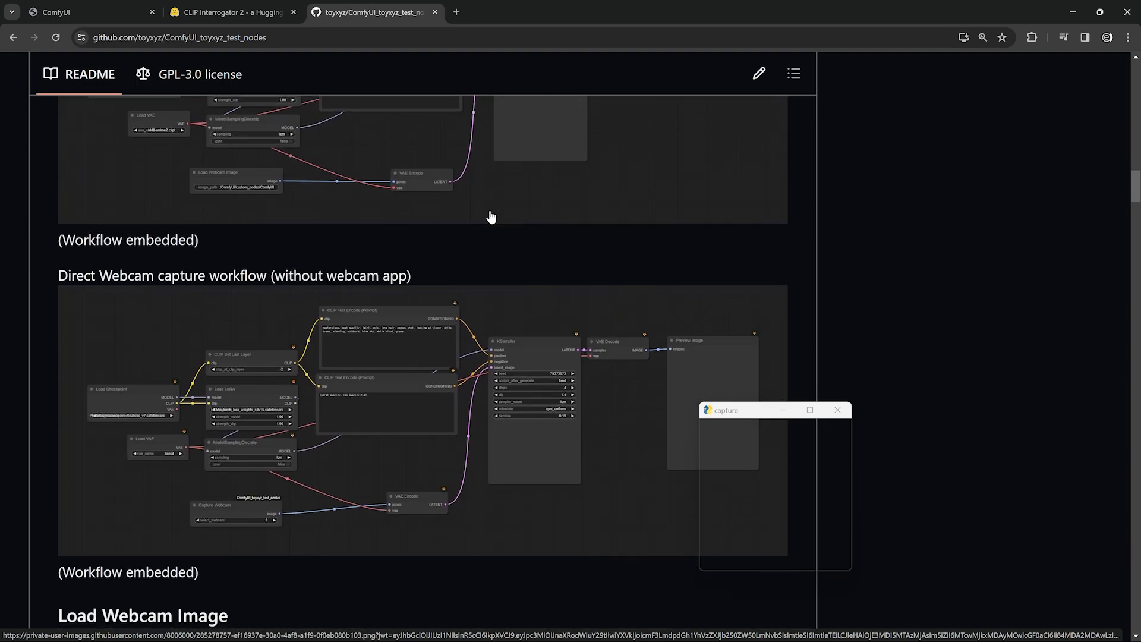
pyautogui.scroll(4, 491, 217)
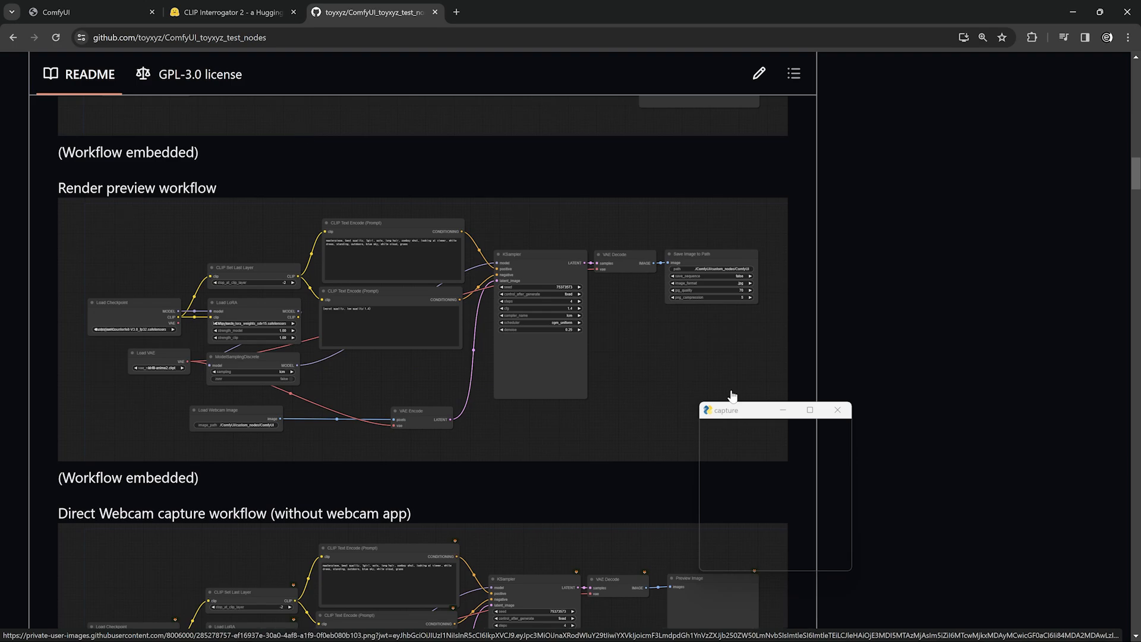
# - Switch from the GitHub README back to ComfyUI and park the capture window beside the workflow's ControlNet groups
pyautogui.click(745, 414)
pyautogui.moveTo(744, 414); pyautogui.dragTo(361, 208)
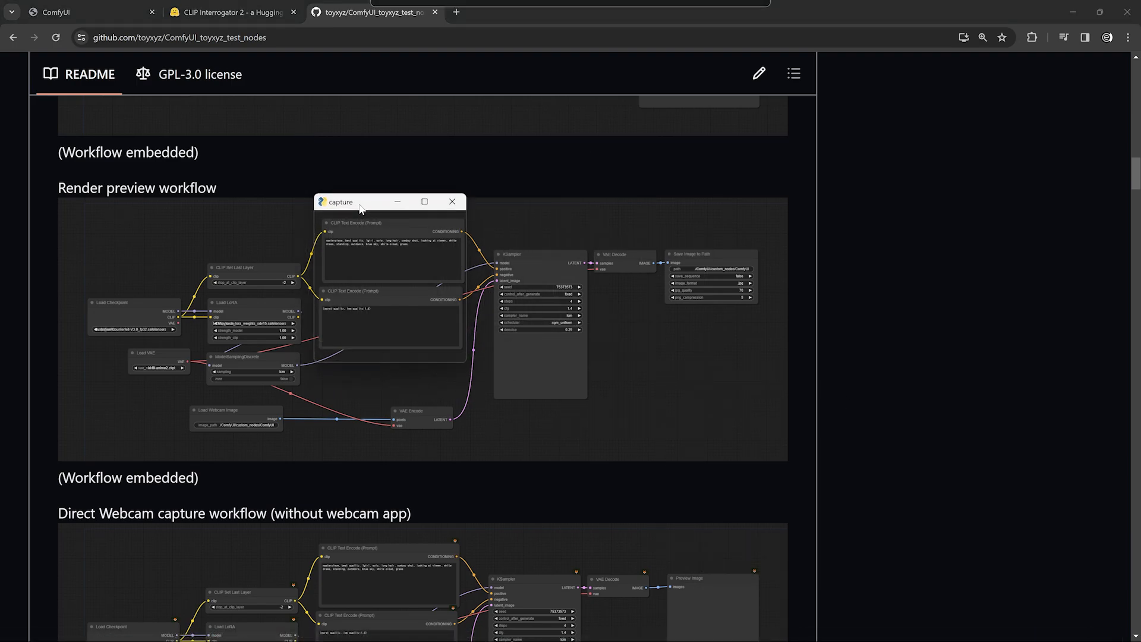
pyautogui.click(110, 6)
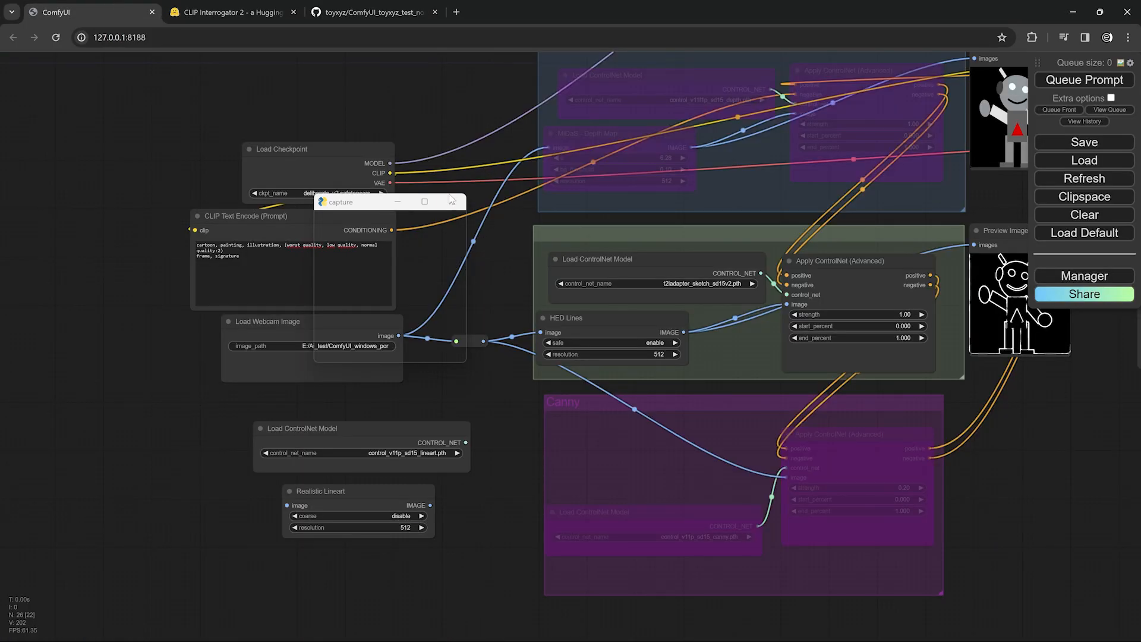
pyautogui.moveTo(356, 203); pyautogui.dragTo(97, 209)
# - Nudge the HED Lines and t2iadapter_sketch_sd15v2 loader nodes slightly within the green ControlNet group
pyautogui.moveTo(481, 273); pyautogui.dragTo(340, 283)
pyautogui.scroll(2, 564, 327)
pyautogui.scroll(1, 564, 328)
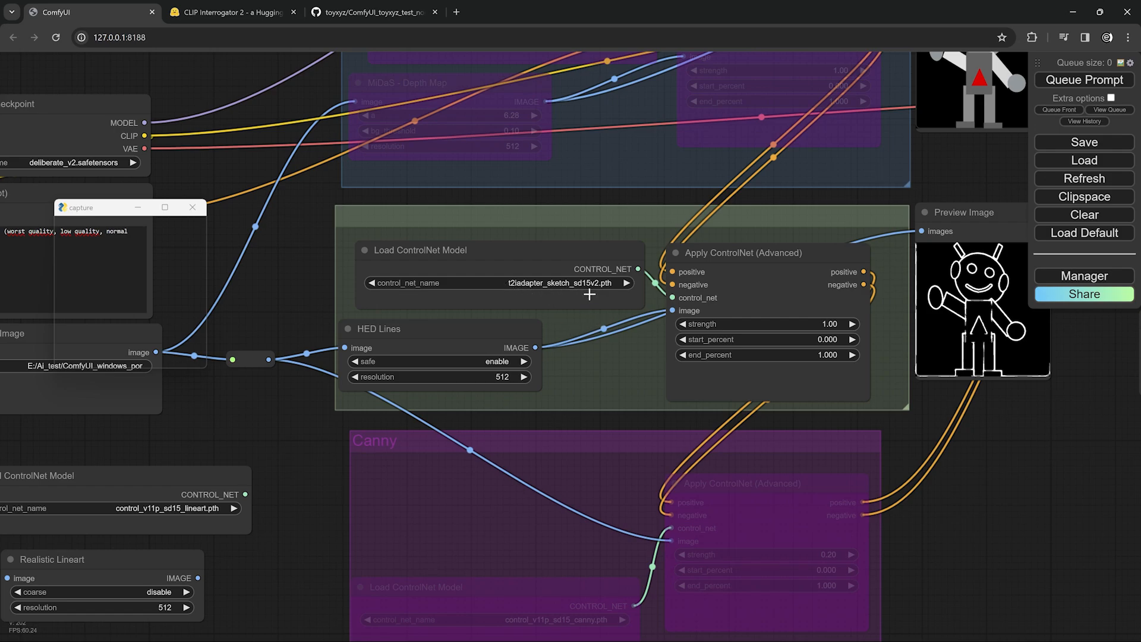
pyautogui.moveTo(450, 330); pyautogui.dragTo(467, 334)
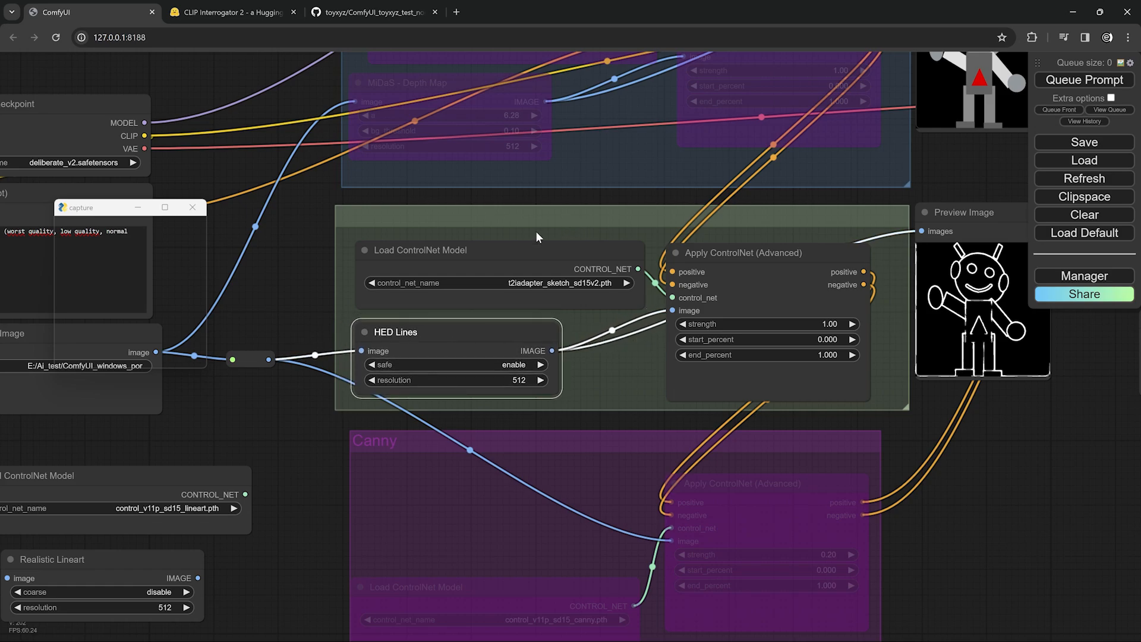
pyautogui.moveTo(519, 256)
pyautogui.mouseDown()
pyautogui.moveTo(503, 258)
pyautogui.moveTo(491, 285)
pyautogui.moveTo(520, 259)
pyautogui.mouseUp()
pyautogui.moveTo(498, 326)
pyautogui.mouseDown()
pyautogui.moveTo(517, 329)
pyautogui.moveTo(500, 327)
pyautogui.mouseUp()
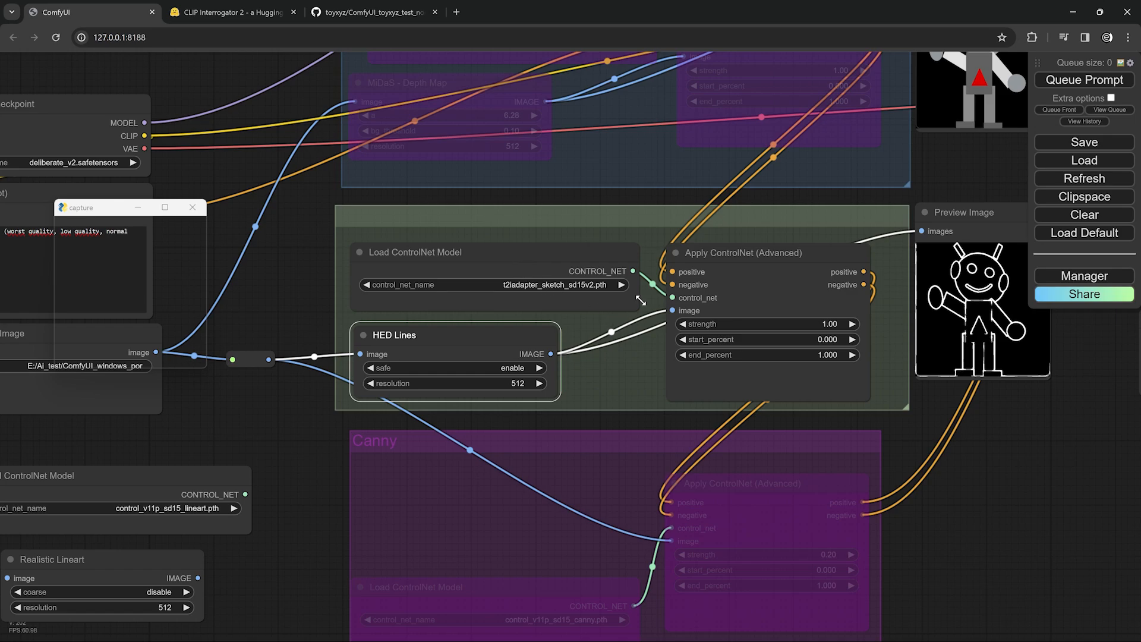
pyautogui.moveTo(492, 336)
pyautogui.mouseDown()
pyautogui.moveTo(473, 338)
pyautogui.moveTo(498, 337)
pyautogui.mouseUp()
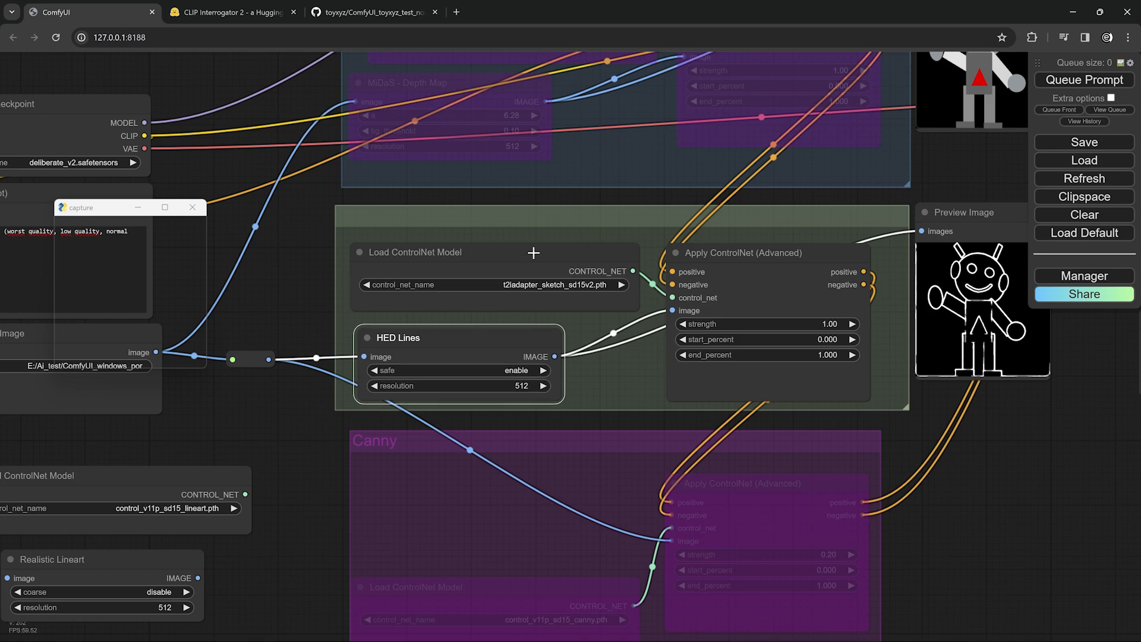
pyautogui.moveTo(530, 252)
pyautogui.mouseDown()
pyautogui.moveTo(520, 188)
pyautogui.moveTo(536, 256)
pyautogui.mouseUp()
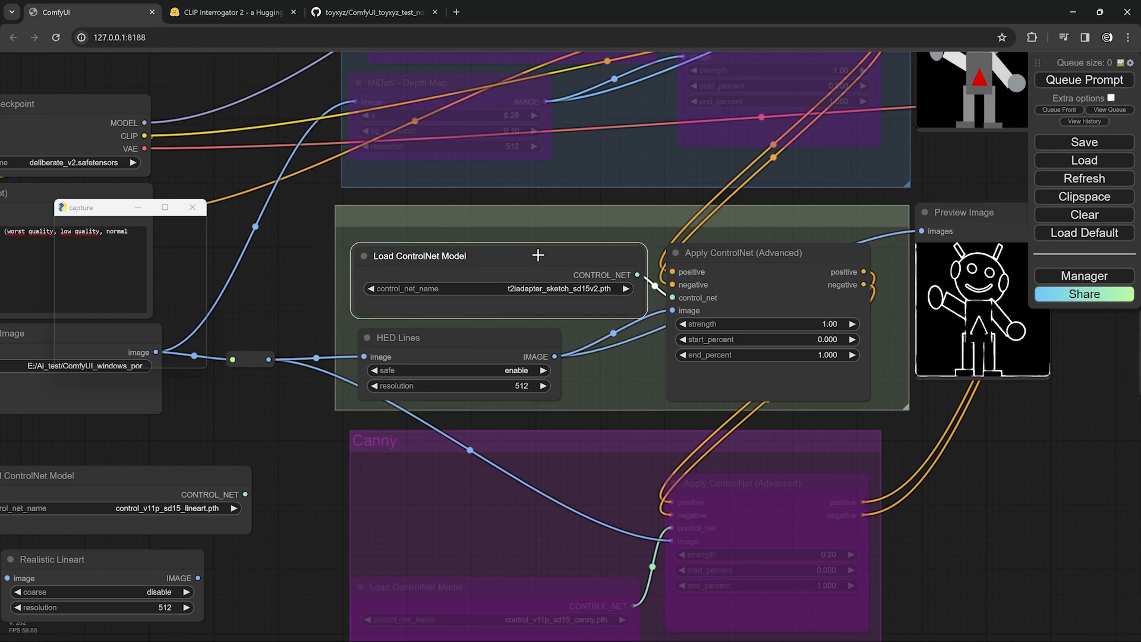
# - Examine how the workflow runs from the webcam image through the ControlNet previews to the KSampler and Save Image nodes
pyautogui.scroll(-3, 562, 257)
pyautogui.moveTo(938, 384); pyautogui.dragTo(758, 388)
pyautogui.click(113, 215)
pyautogui.moveTo(113, 215); pyautogui.dragTo(425, 230)
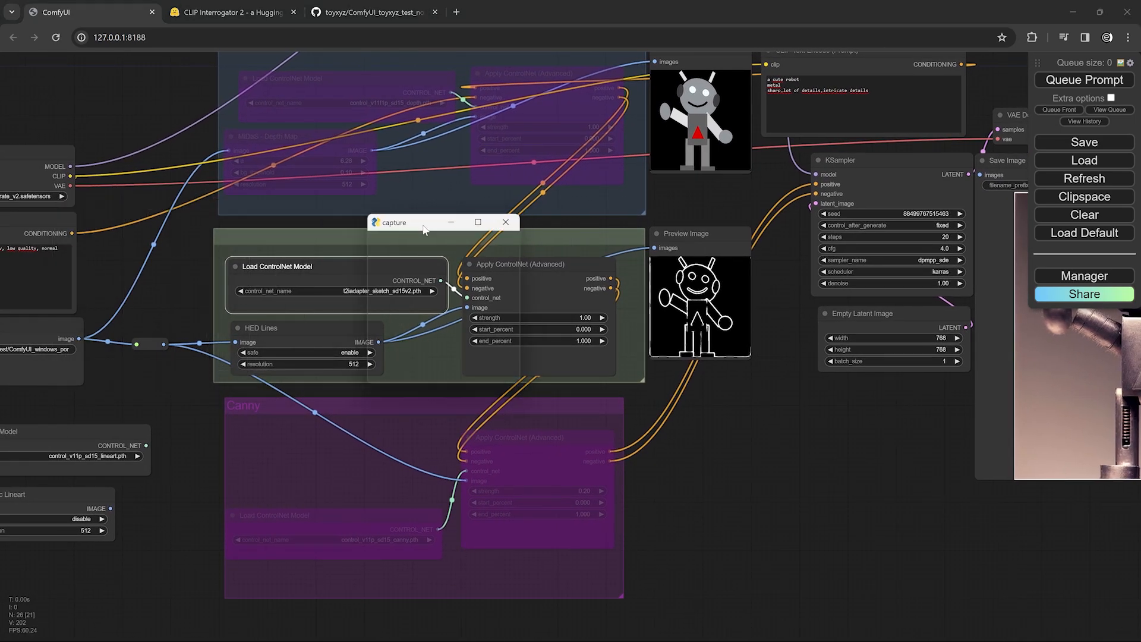
pyautogui.moveTo(734, 411); pyautogui.dragTo(713, 522)
pyautogui.scroll(3, 675, 236)
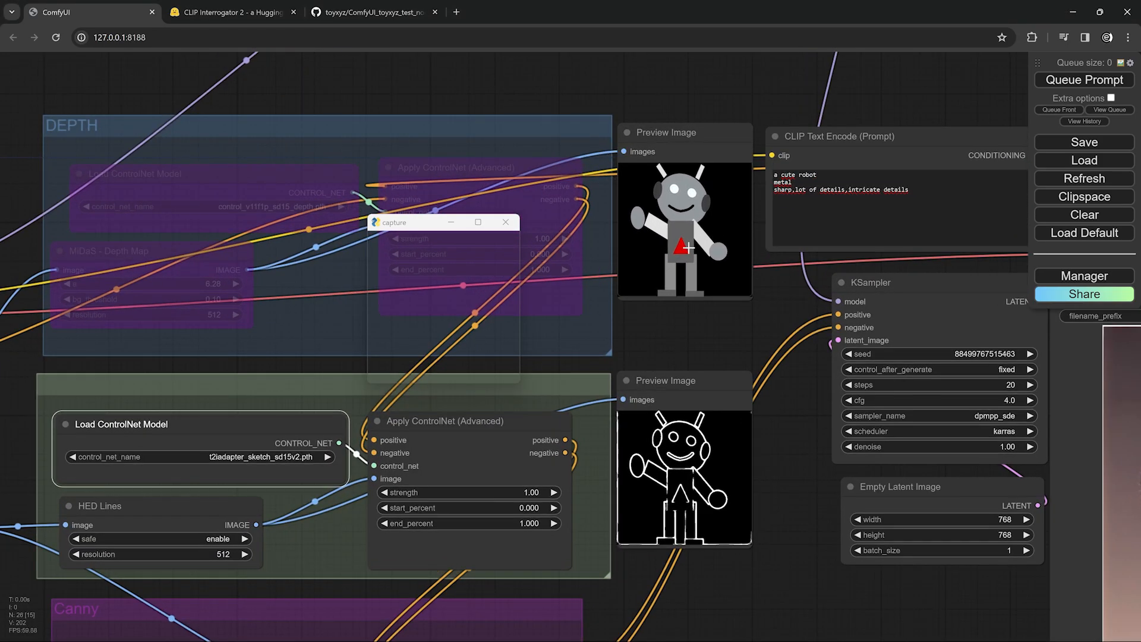
pyautogui.scroll(-5, 698, 303)
pyautogui.moveTo(765, 511); pyautogui.dragTo(412, 482)
pyautogui.scroll(4, 760, 379)
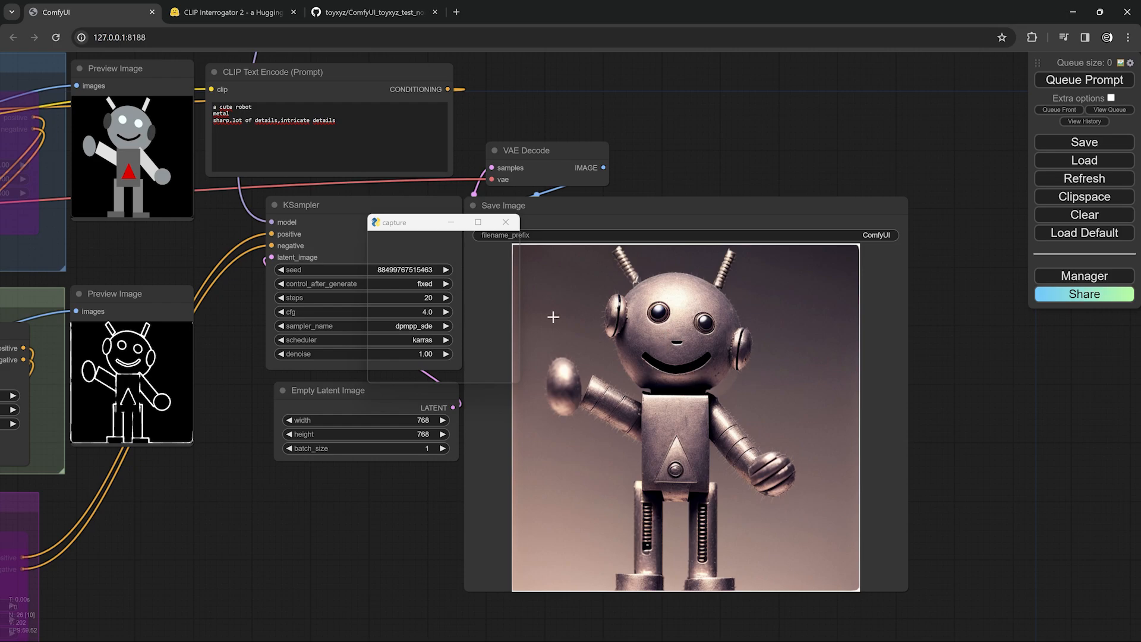
pyautogui.moveTo(435, 228); pyautogui.dragTo(369, 236)
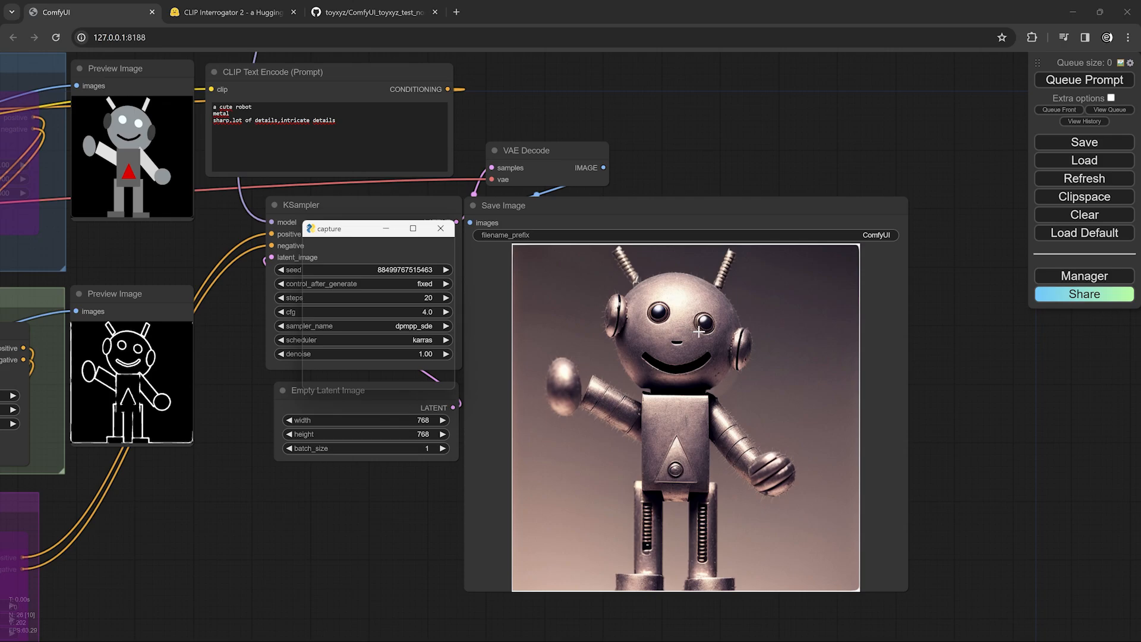
pyautogui.scroll(-4, 629, 410)
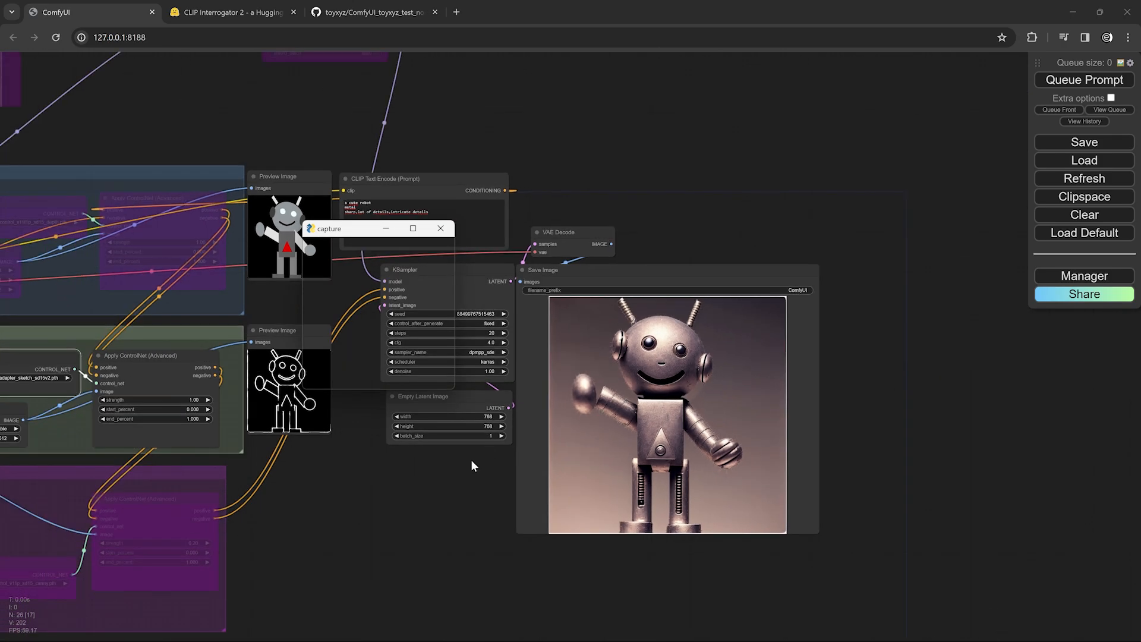
pyautogui.moveTo(510, 472); pyautogui.dragTo(923, 459)
pyautogui.moveTo(540, 371); pyautogui.dragTo(615, 366)
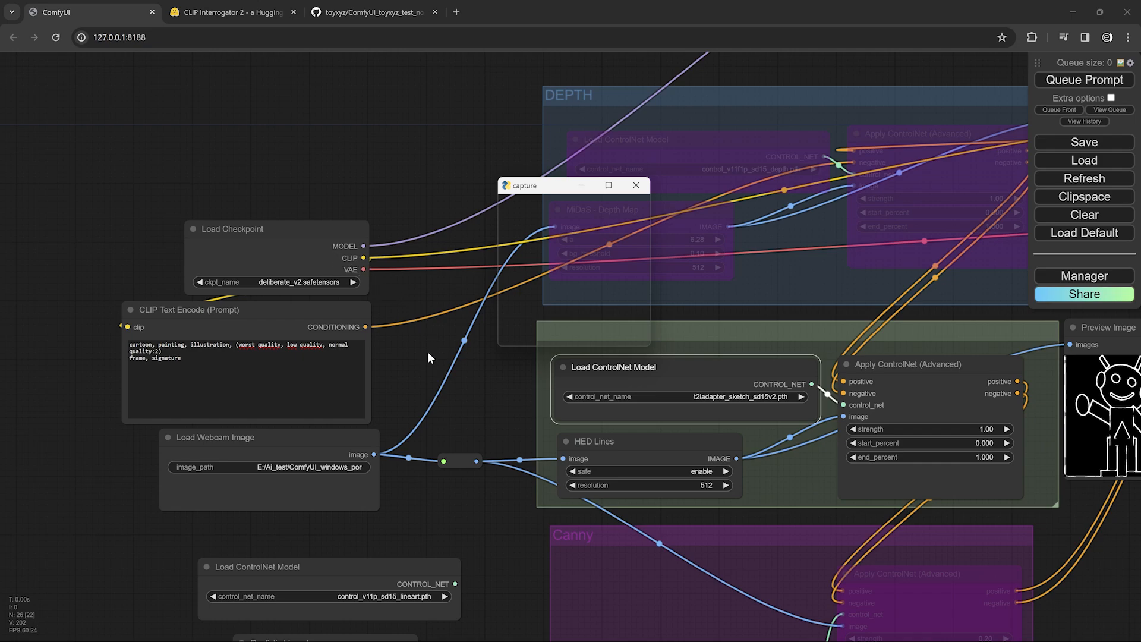
pyautogui.scroll(-3, 461, 495)
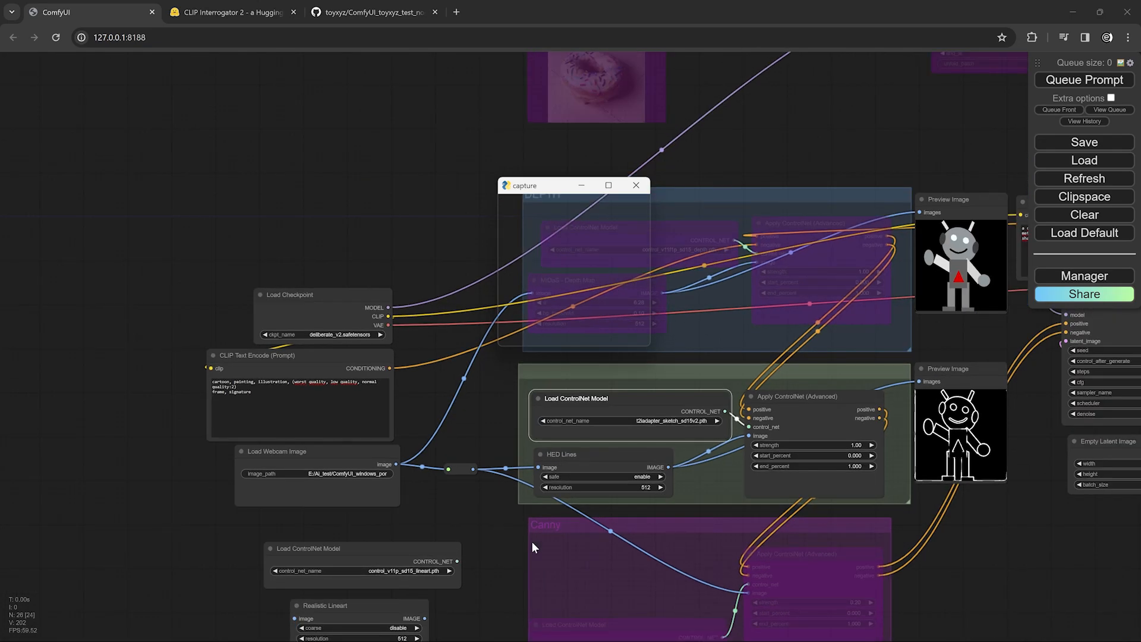
pyautogui.moveTo(944, 573); pyautogui.dragTo(518, 558)
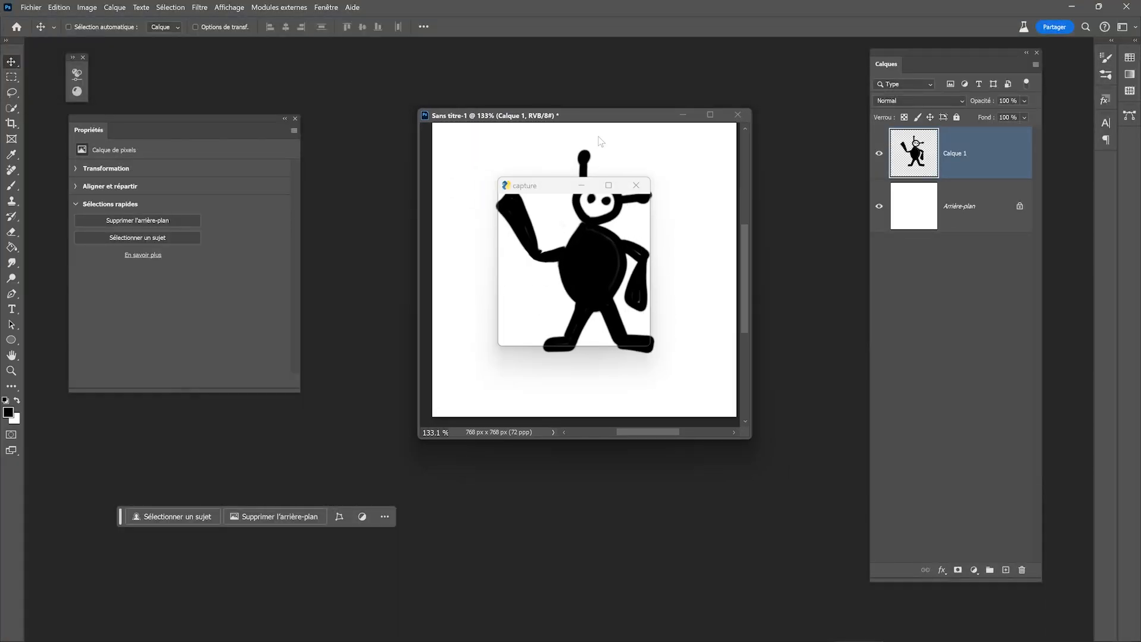
# - Switch to Photoshop, zoom out on the character sketch and reposition the capture window over it
pyautogui.scroll(-3, 555, 246)
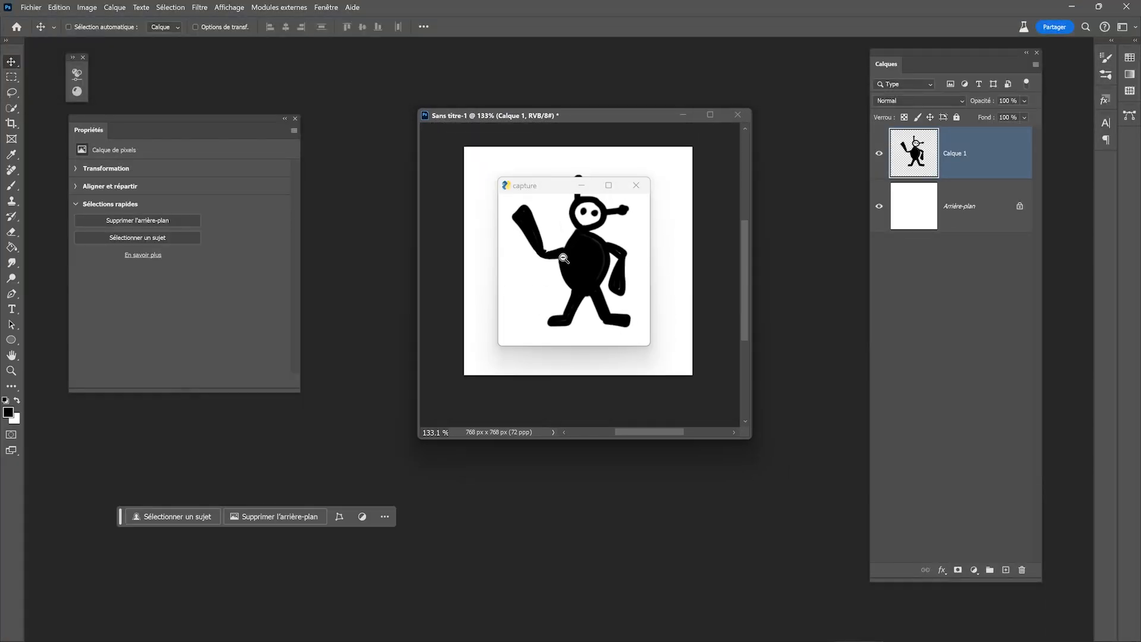
pyautogui.moveTo(536, 188); pyautogui.dragTo(592, 167)
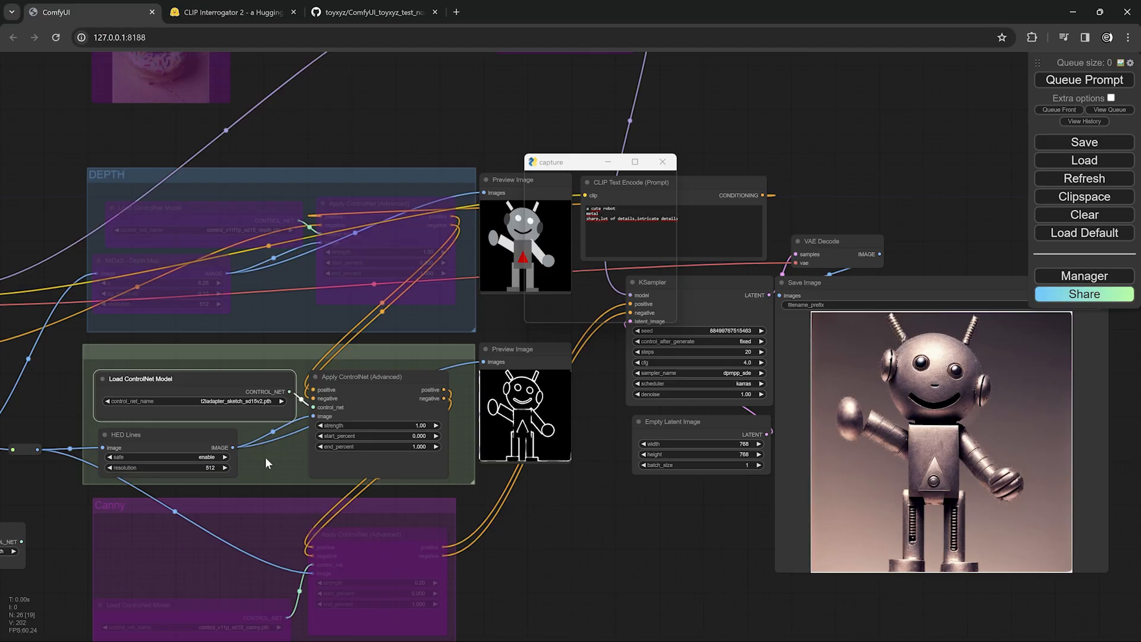
# - In ComfyUI, examine the Load Webcam Image node's image path and its connections to the ControlNet groups
pyautogui.moveTo(513, 497); pyautogui.dragTo(819, 405)
pyautogui.moveTo(404, 465); pyautogui.dragTo(461, 441)
pyautogui.scroll(8, 461, 441)
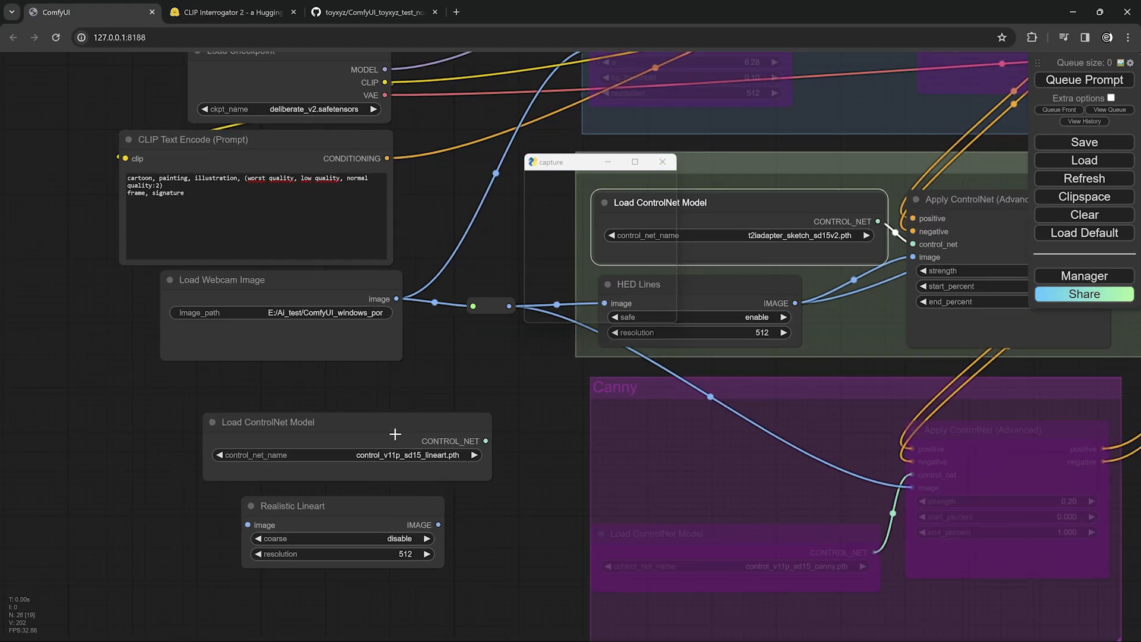
pyautogui.moveTo(290, 333); pyautogui.dragTo(488, 454)
pyautogui.scroll(3, 406, 393)
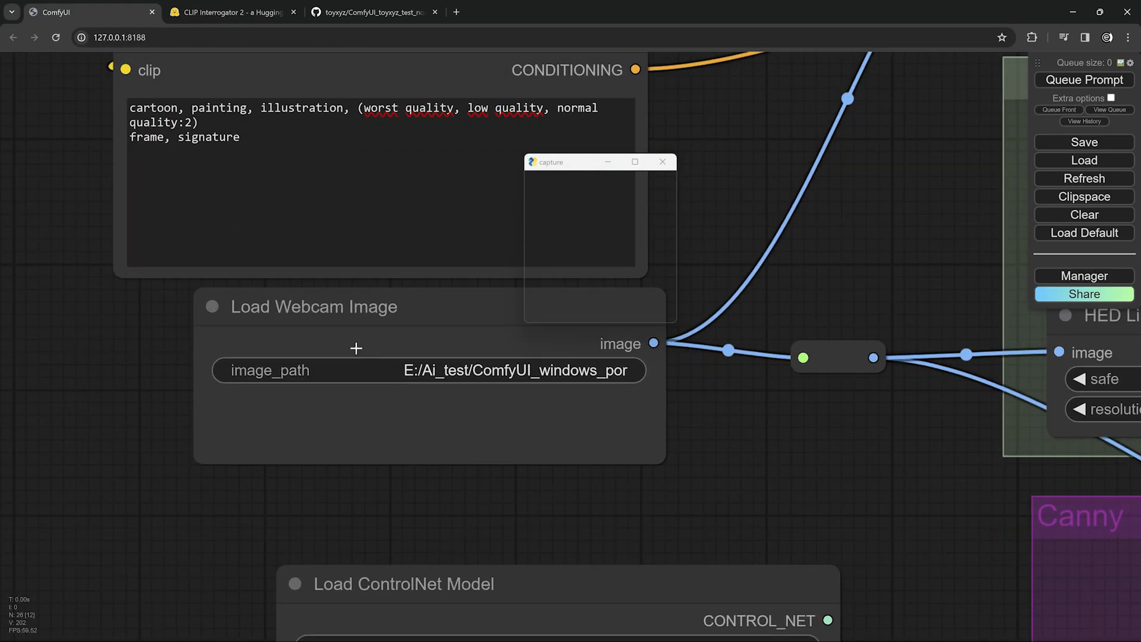
pyautogui.scroll(-3, 368, 432)
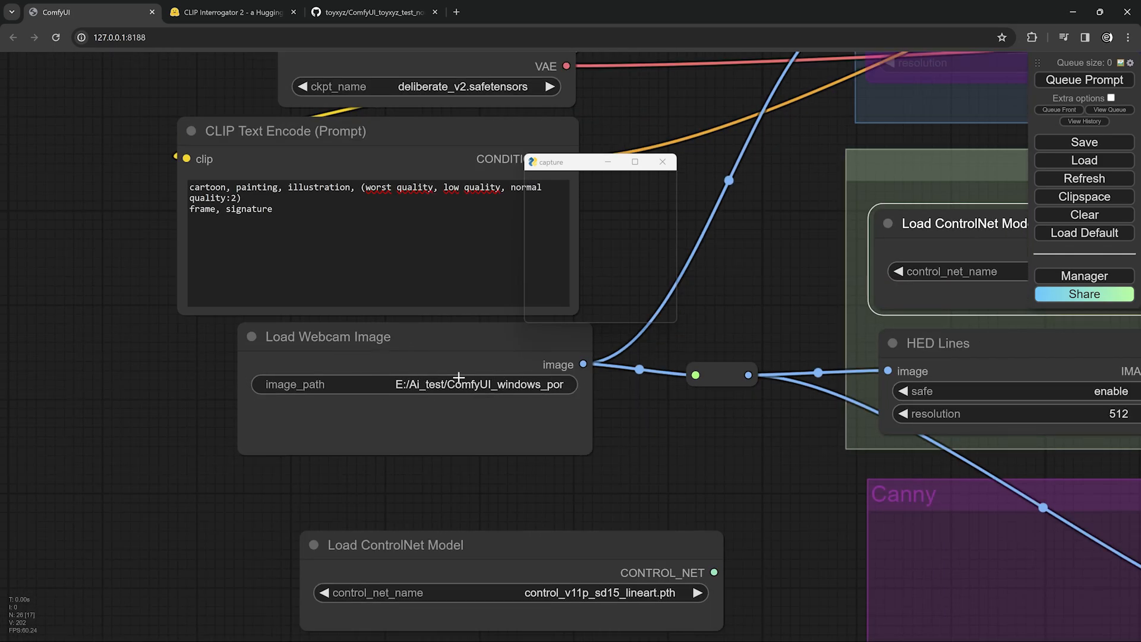
pyautogui.moveTo(578, 163); pyautogui.dragTo(561, 184)
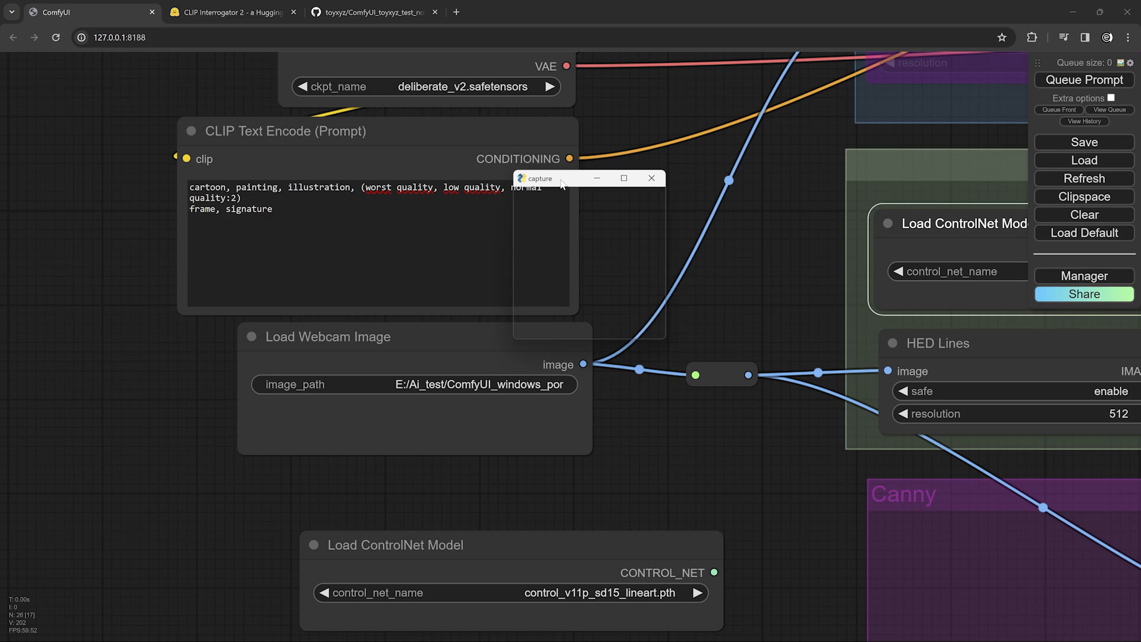
pyautogui.scroll(-5, 647, 303)
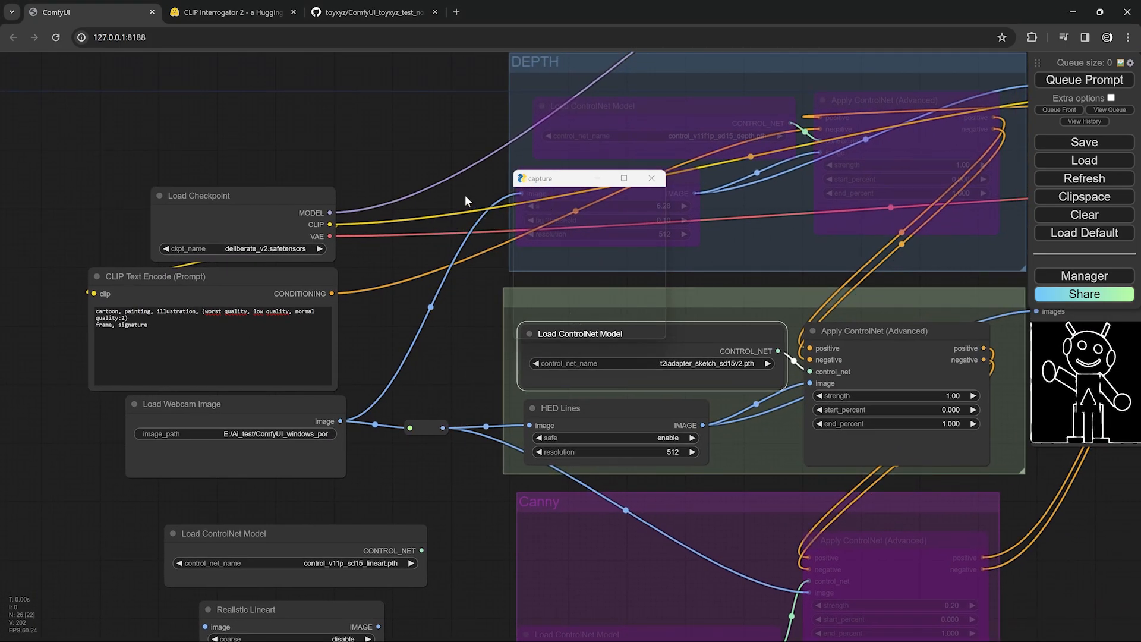
pyautogui.scroll(-3, 448, 179)
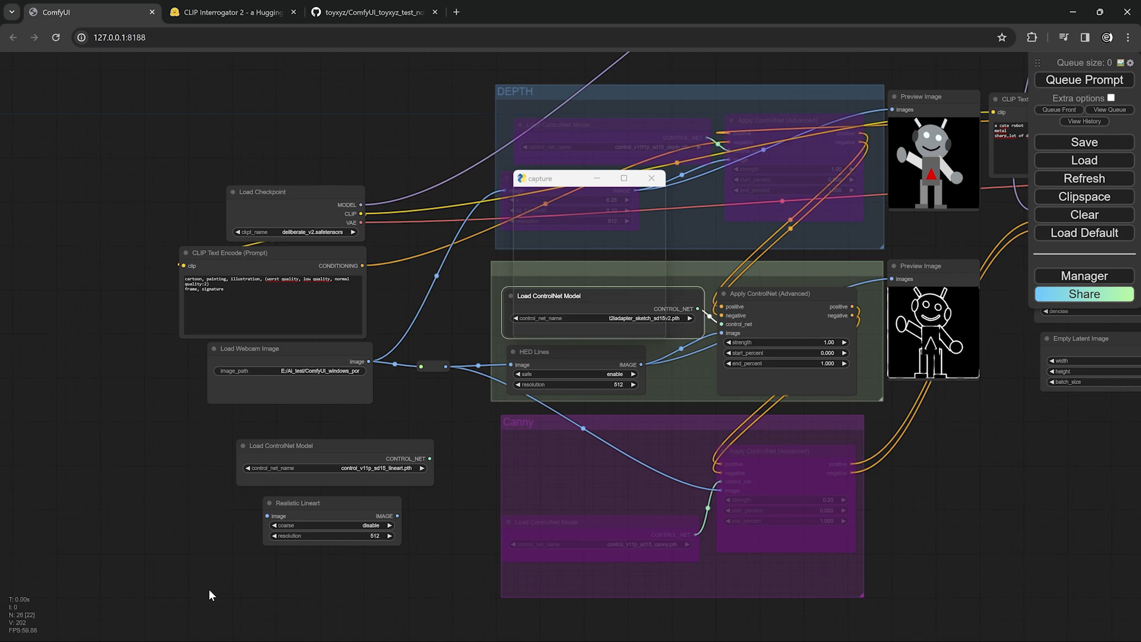
# - Bring Photoshop forward, move the capture window onto the sketch outside the visible screen, and show capture.jpg in its folder
pyautogui.hotkey('alt', 'Tab')
pyautogui.moveTo(578, 178); pyautogui.dragTo(2, 24)
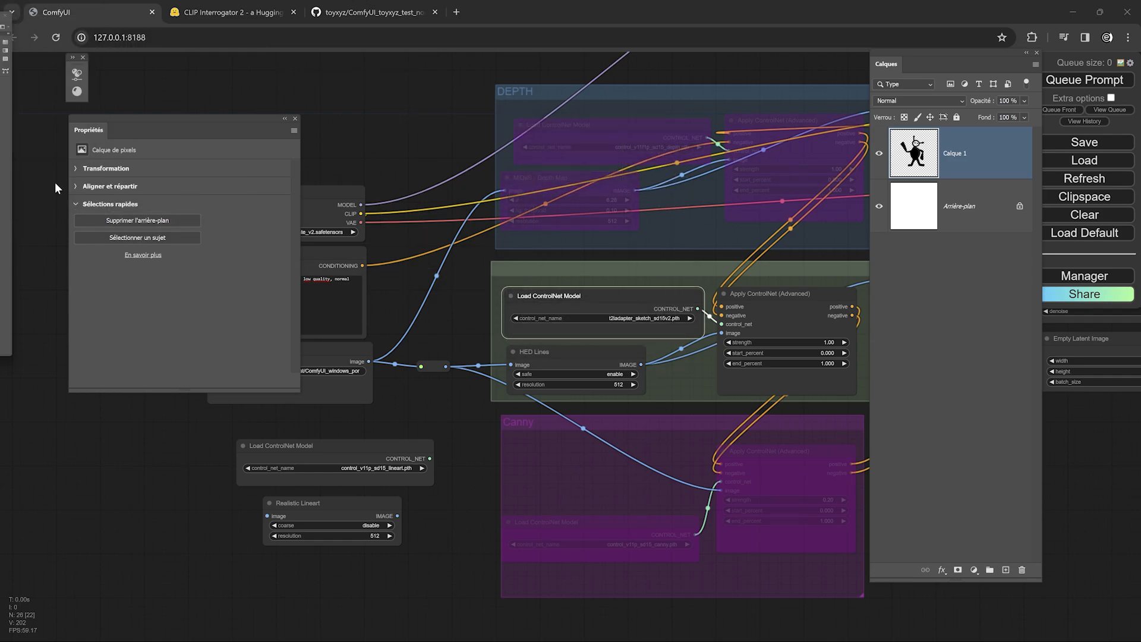
pyautogui.hotkey('alt', 'Tab')
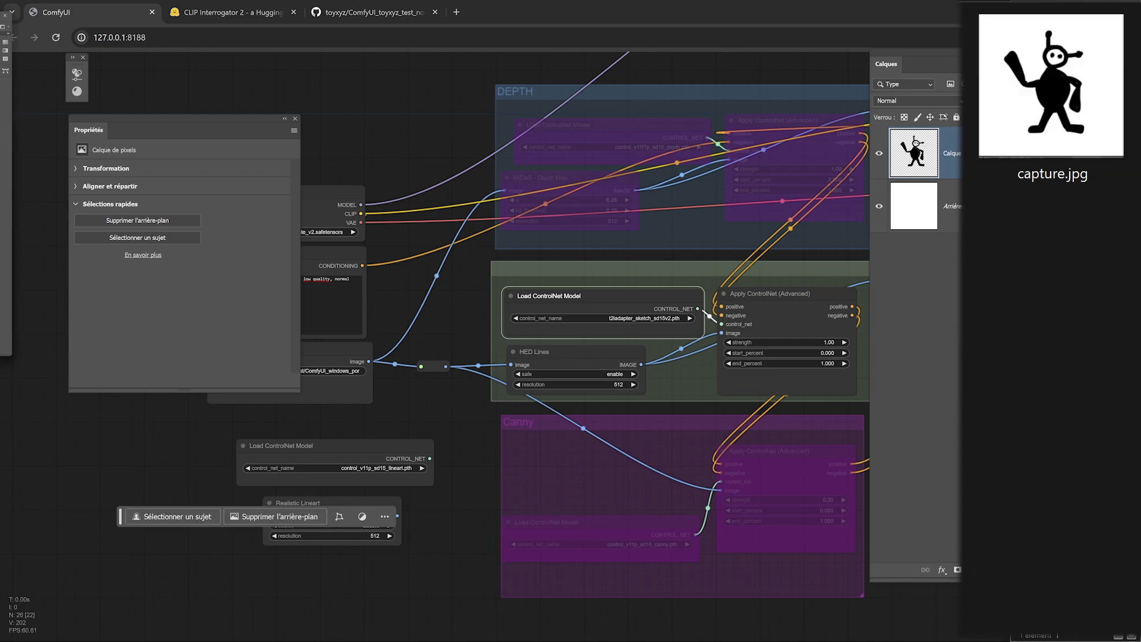
# - Draw a black curved test stroke beside the figure on Calque 1 while watching the capture.jpg thumbnail
pyautogui.click(946, 206)
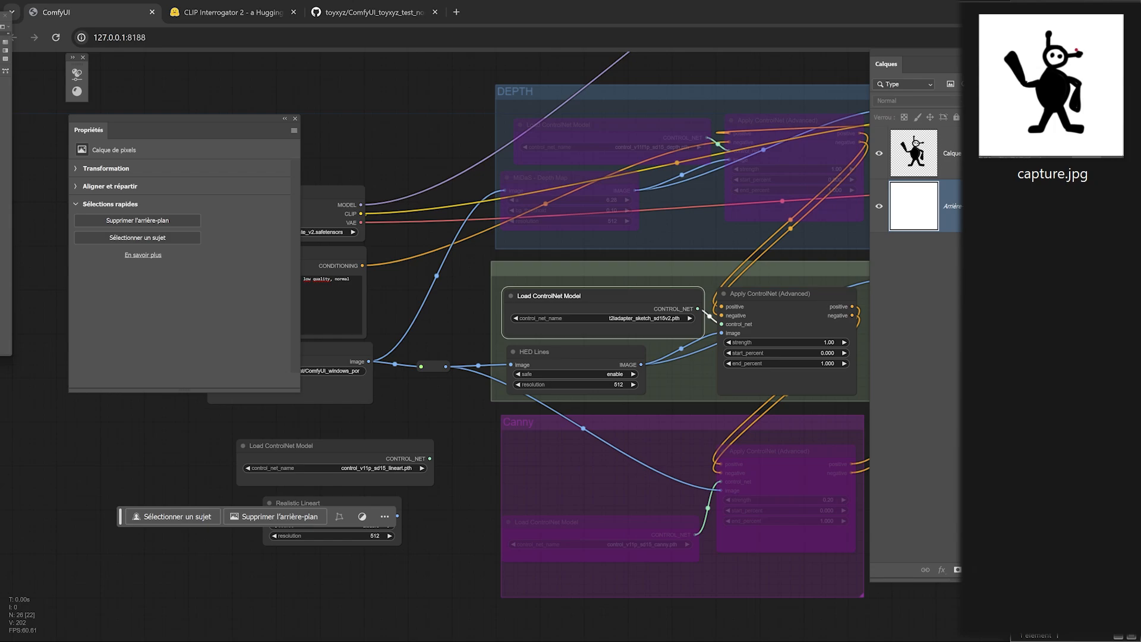
pyautogui.moveTo(1088, 46); pyautogui.dragTo(1054, 31)
pyautogui.hotkey('ctrl', 'z')
pyautogui.click(923, 169)
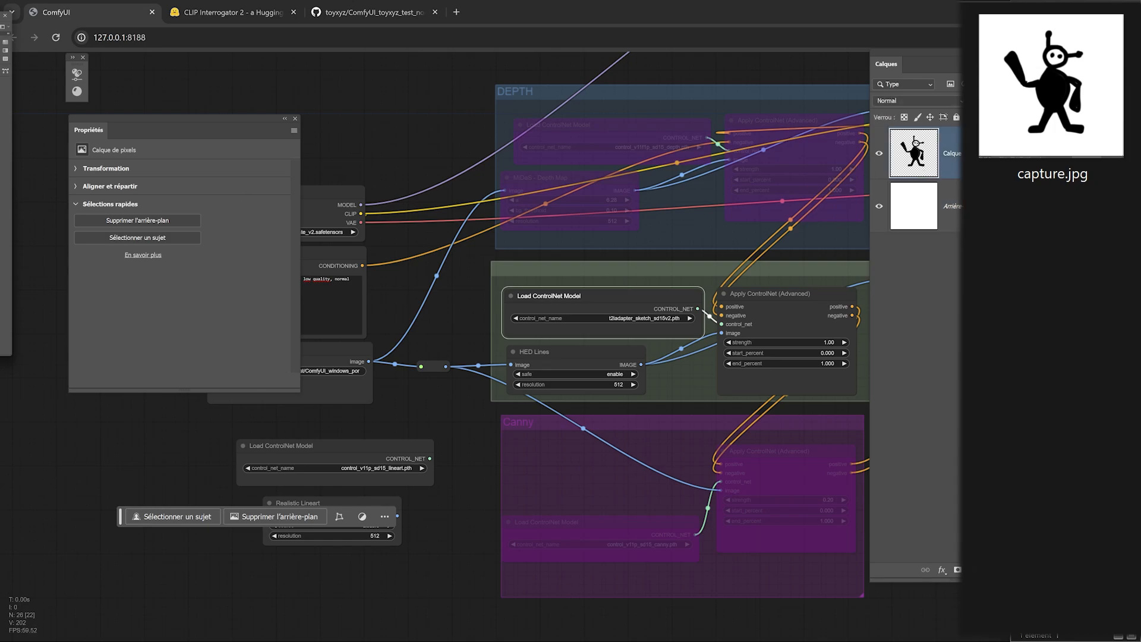
pyautogui.moveTo(1086, 28); pyautogui.dragTo(1092, 102)
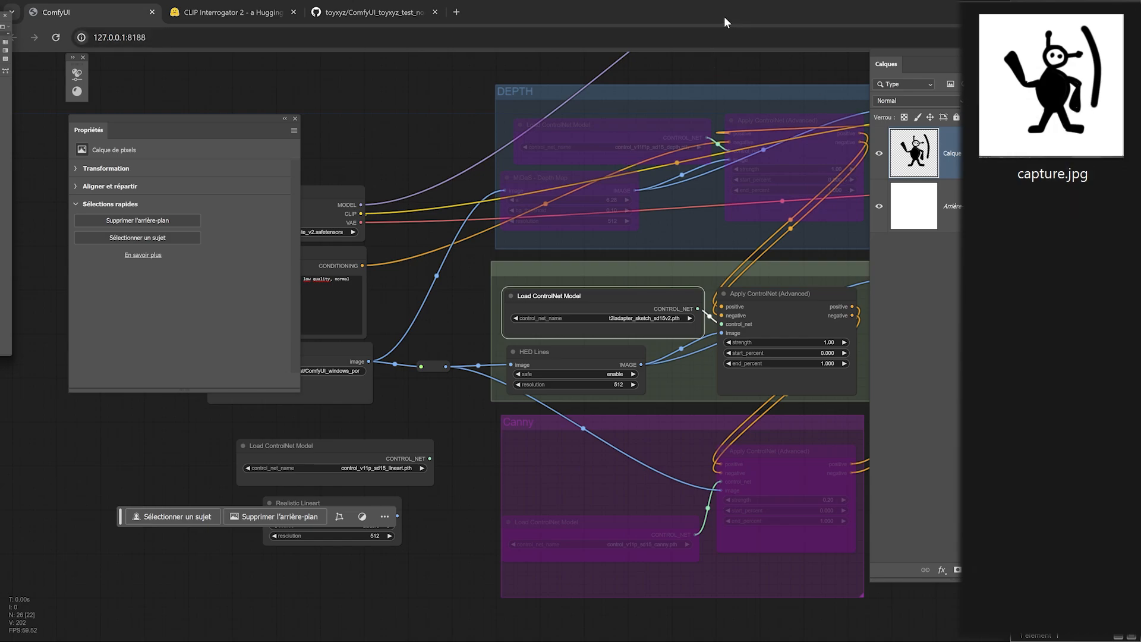
# - Return to ComfyUI and queue the prompt to generate a cute metal robot from the captured sketch
pyautogui.click(778, 25)
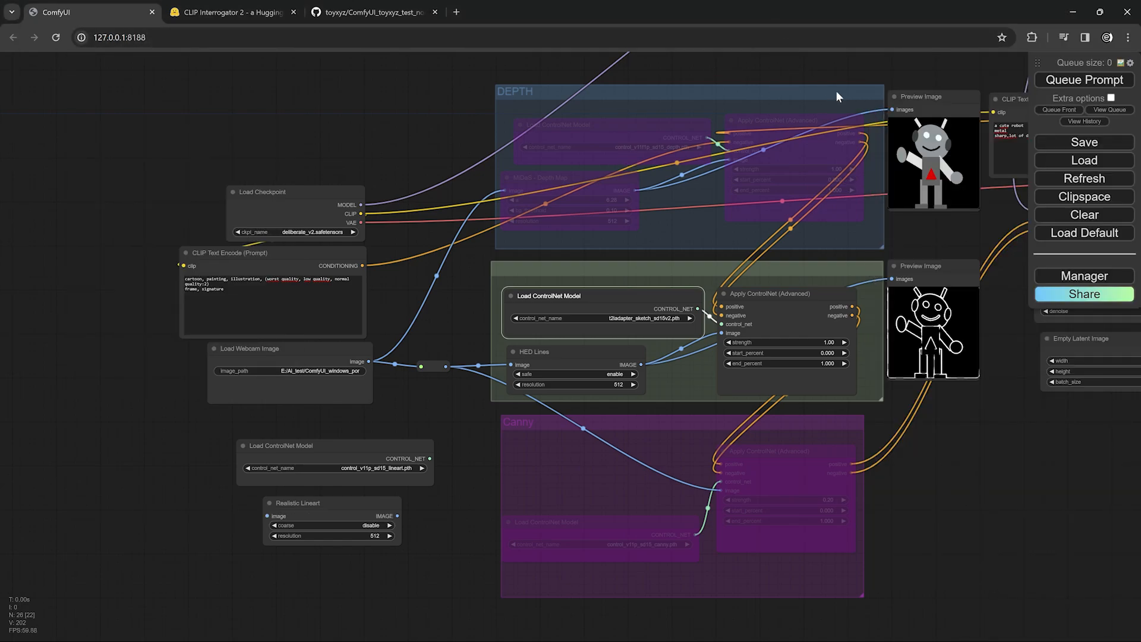
pyautogui.moveTo(990, 374); pyautogui.dragTo(519, 338)
pyautogui.moveTo(526, 492); pyautogui.dragTo(486, 636)
pyautogui.scroll(4, 512, 261)
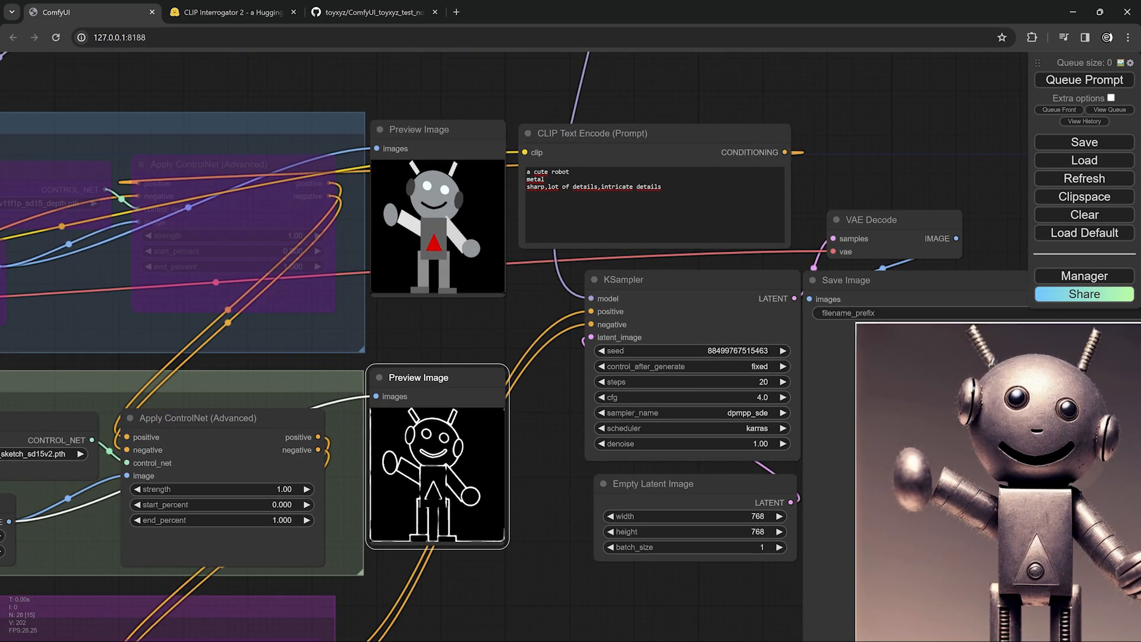
pyautogui.press('alt')
pyautogui.scroll(-5, 527, 291)
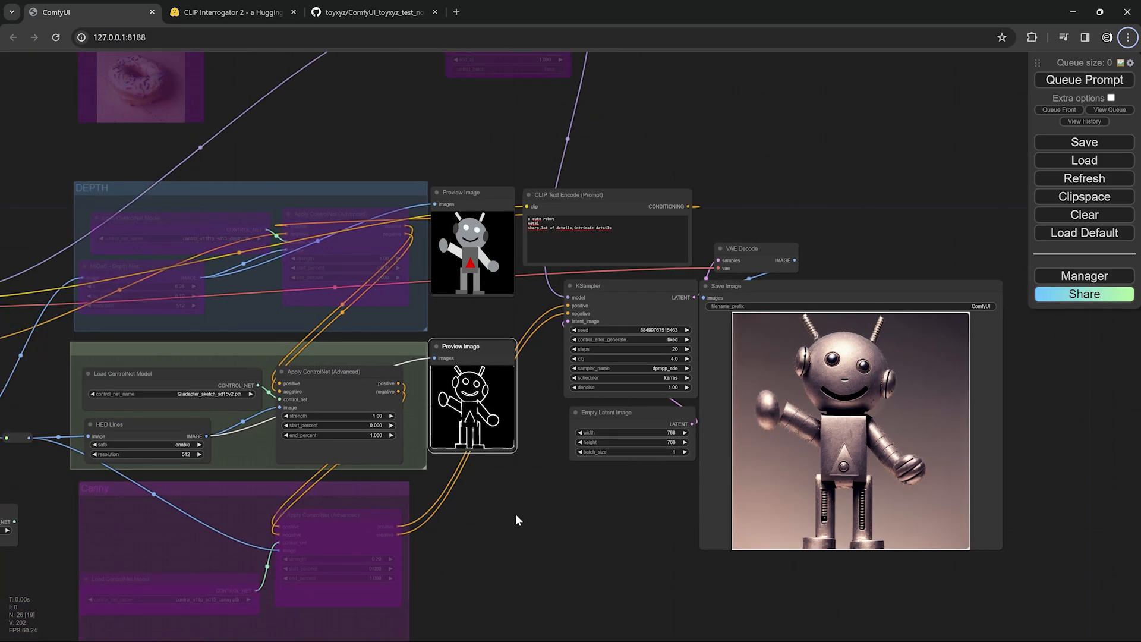
pyautogui.moveTo(515, 514); pyautogui.dragTo(554, 520)
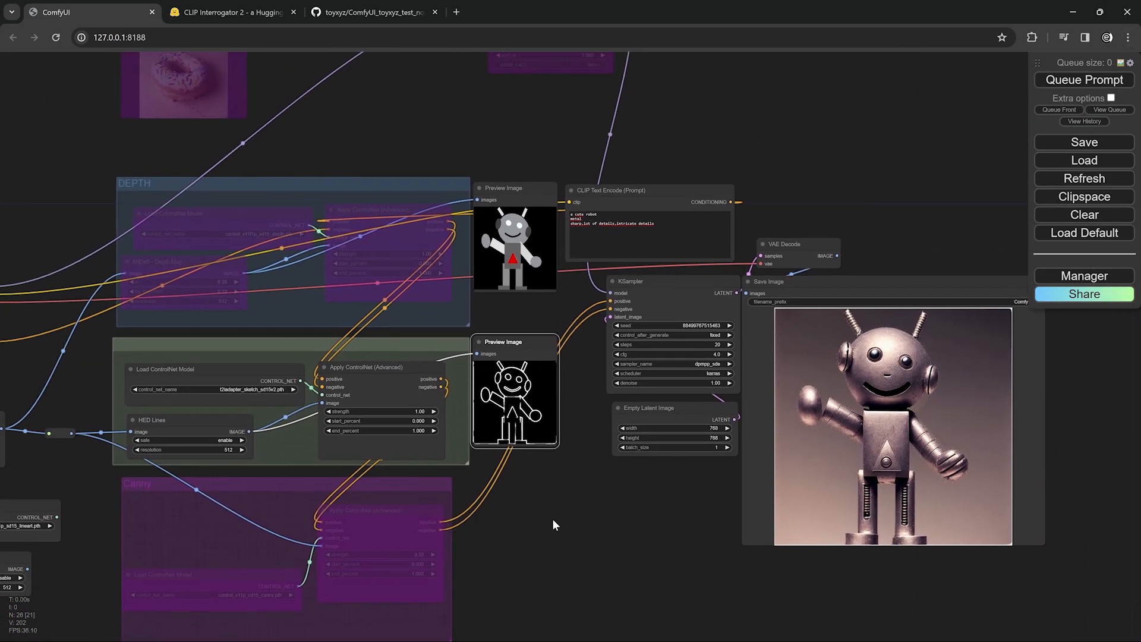
pyautogui.click(1057, 83)
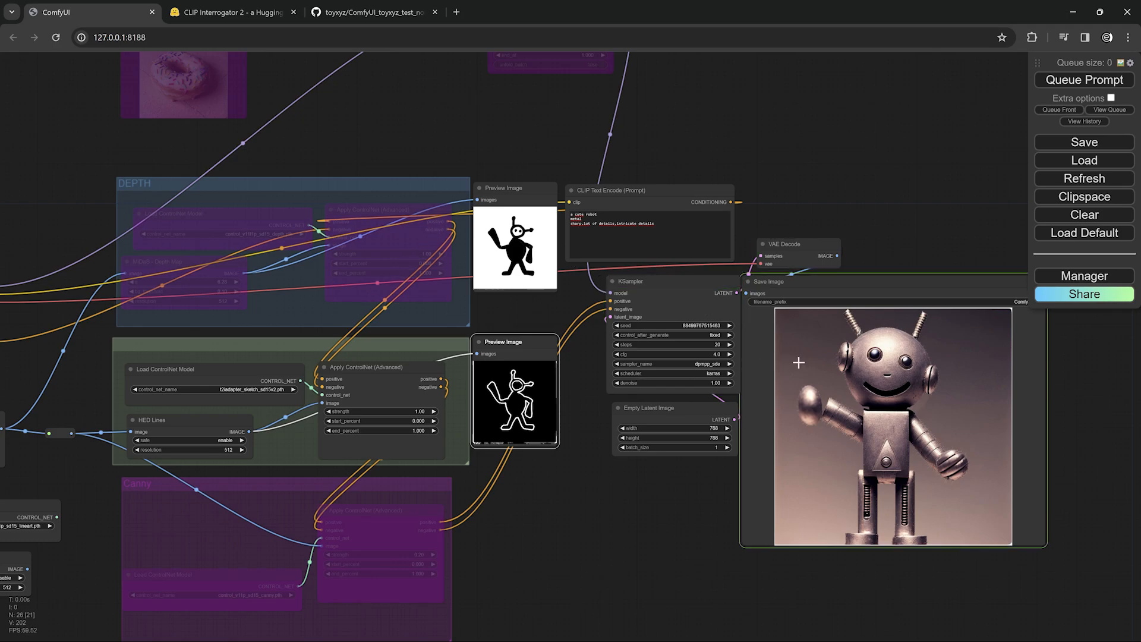
pyautogui.scroll(5, 918, 417)
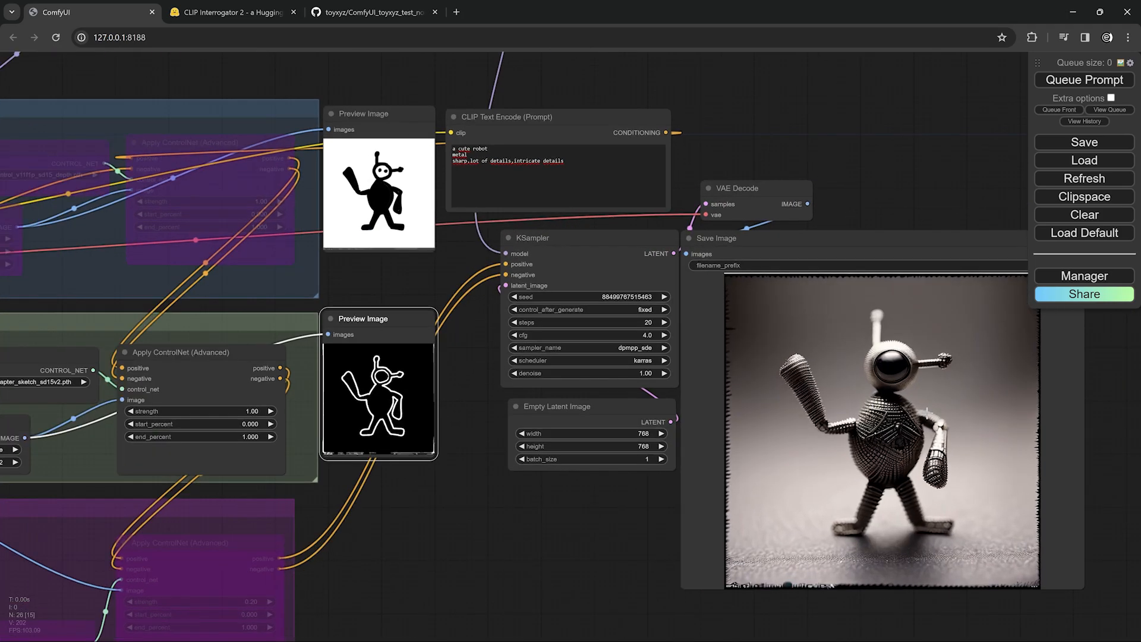
pyautogui.scroll(1, 929, 411)
pyautogui.scroll(-4, 929, 408)
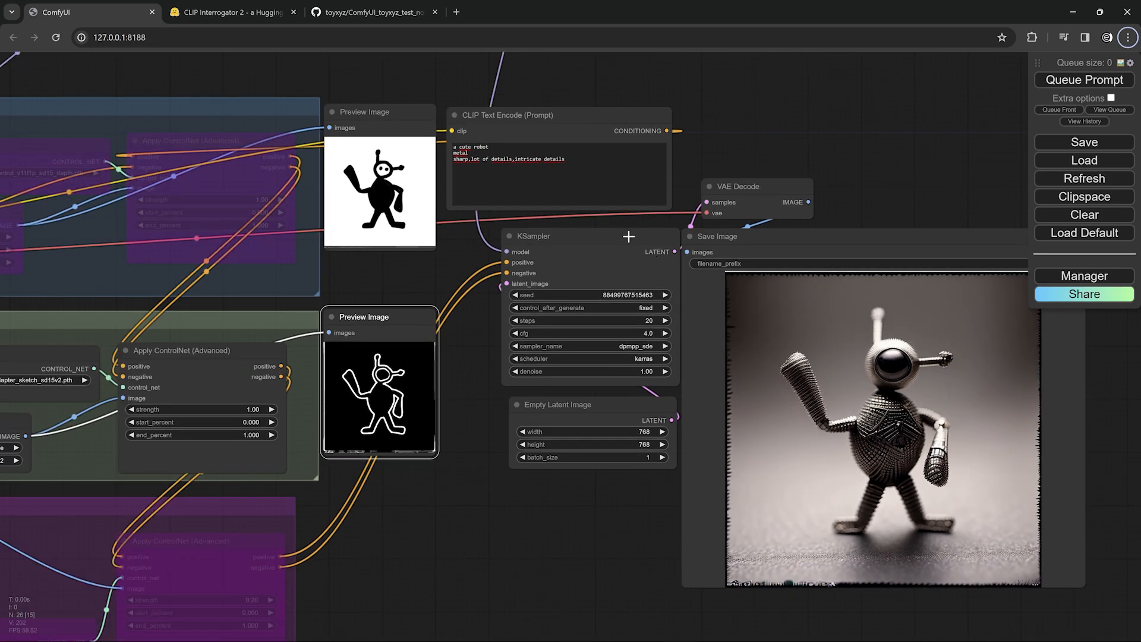
# - Queue the prompt to render the captured sketch again, and examine the bypassed IPAdapter nodes and the ControlNet groups
pyautogui.click(1084, 79)
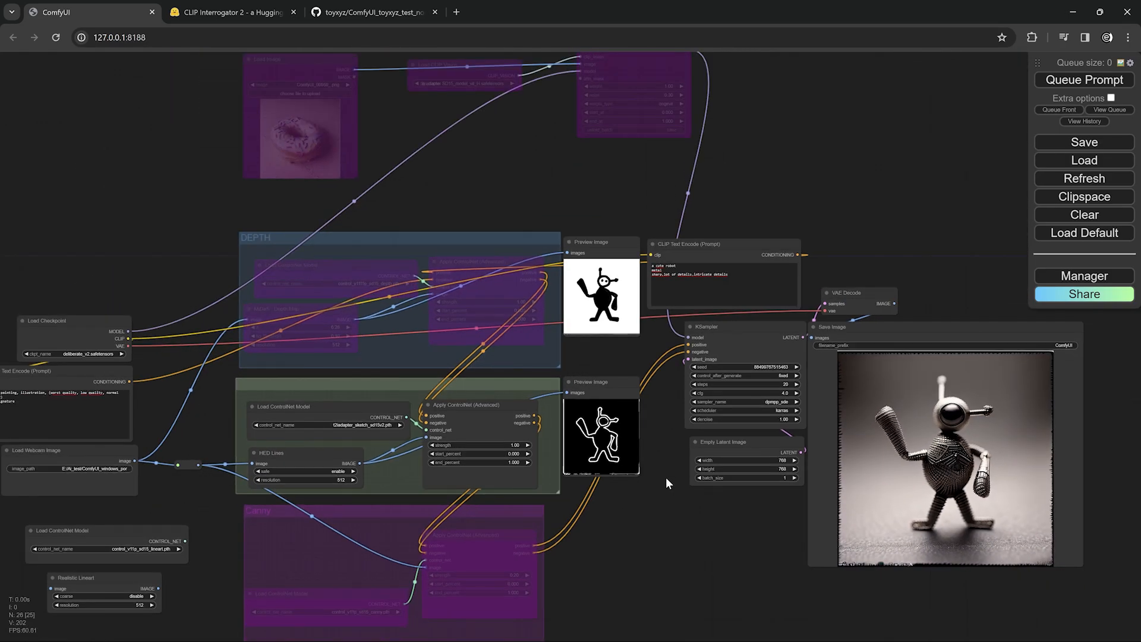
pyautogui.moveTo(502, 108); pyautogui.dragTo(528, 280)
pyautogui.scroll(2, 495, 234)
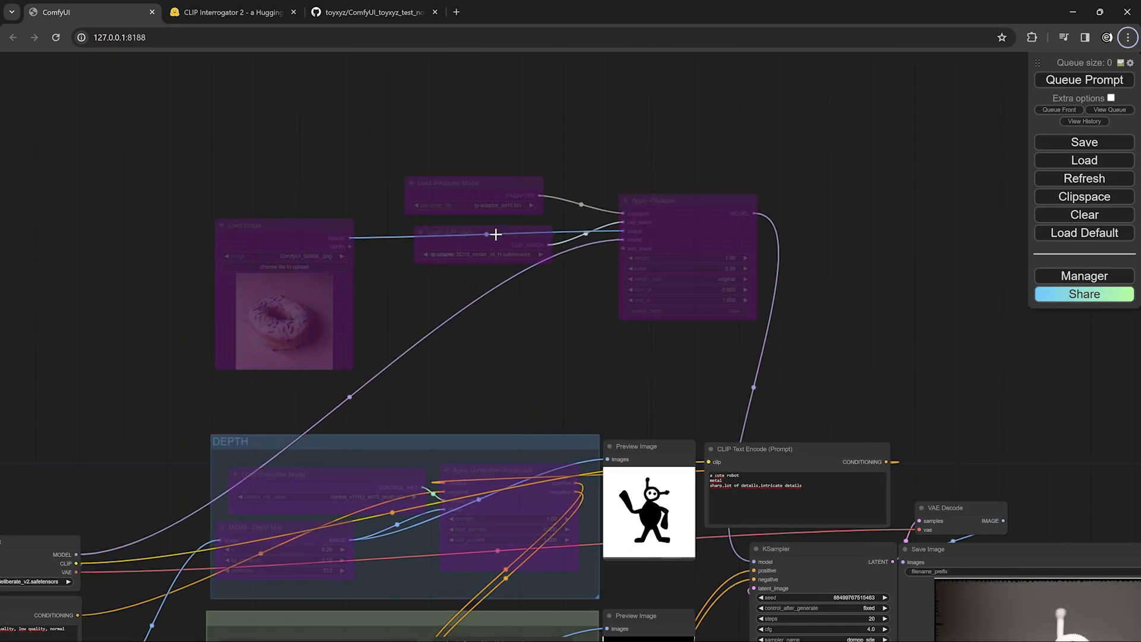
pyautogui.scroll(2, 506, 321)
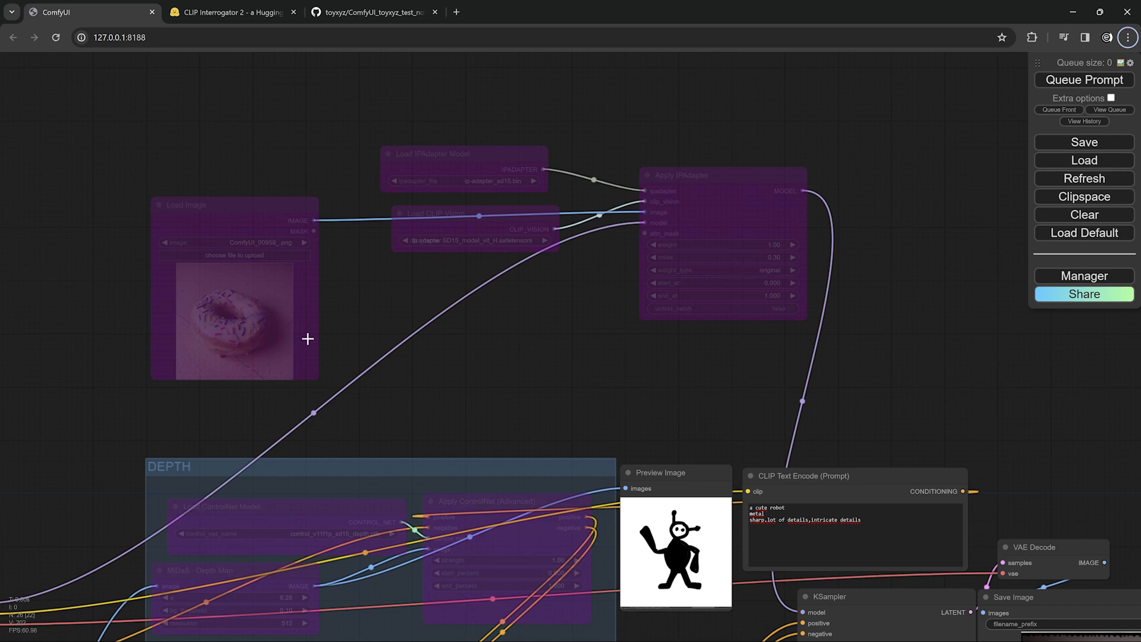
pyautogui.scroll(-2, 512, 362)
pyautogui.moveTo(865, 344); pyautogui.dragTo(674, 166)
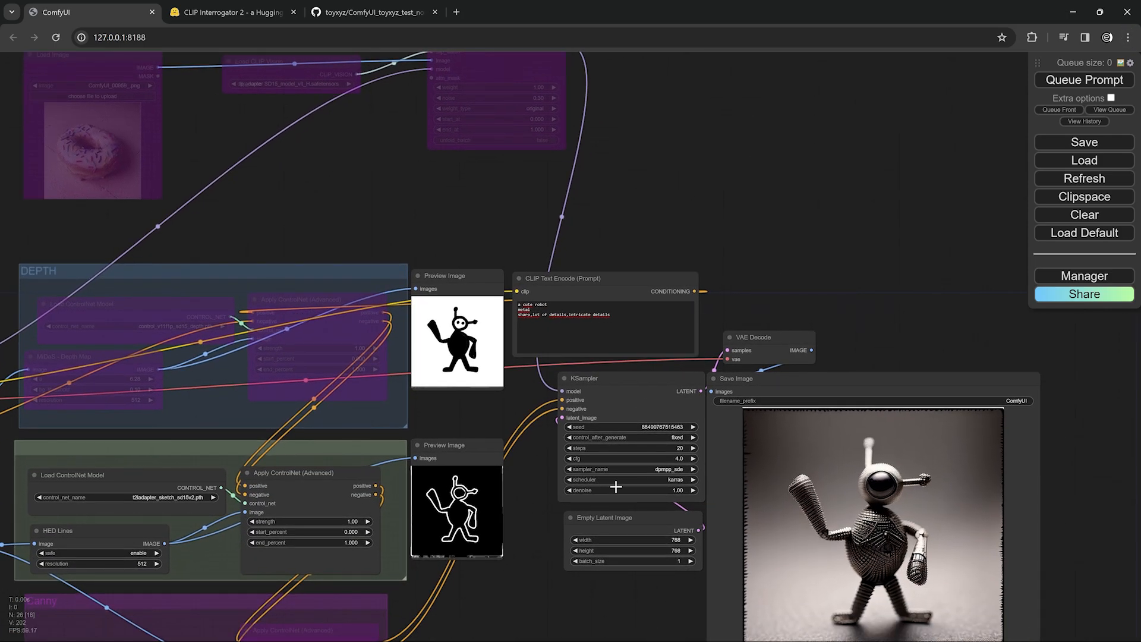
pyautogui.scroll(-1, 616, 487)
pyautogui.moveTo(573, 594); pyautogui.dragTo(508, 462)
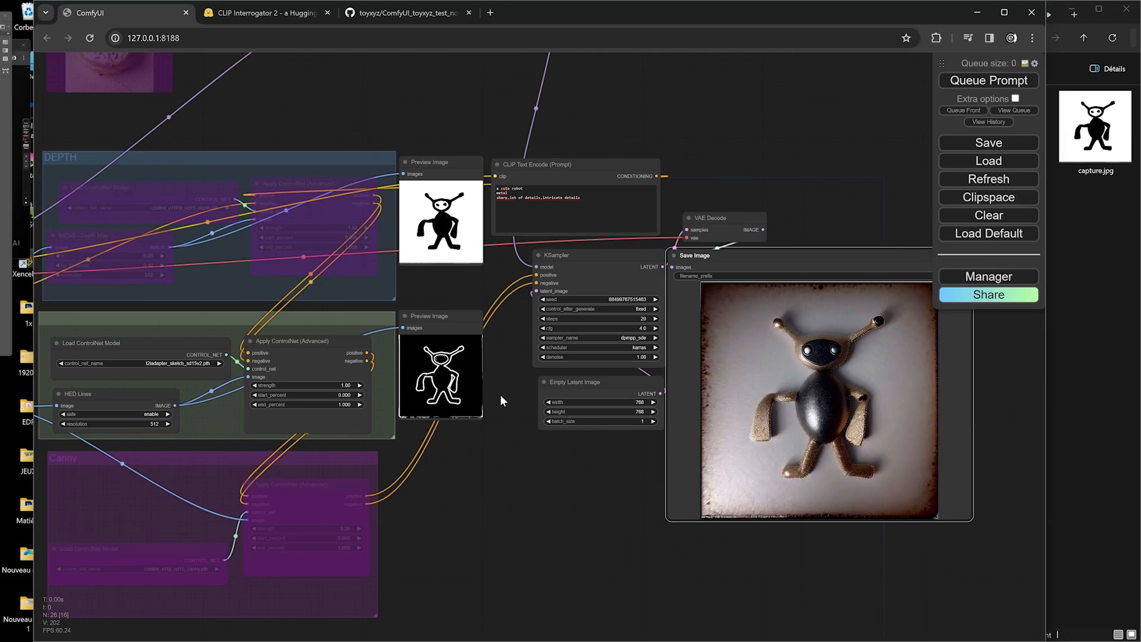
pyautogui.scroll(-1, 503, 397)
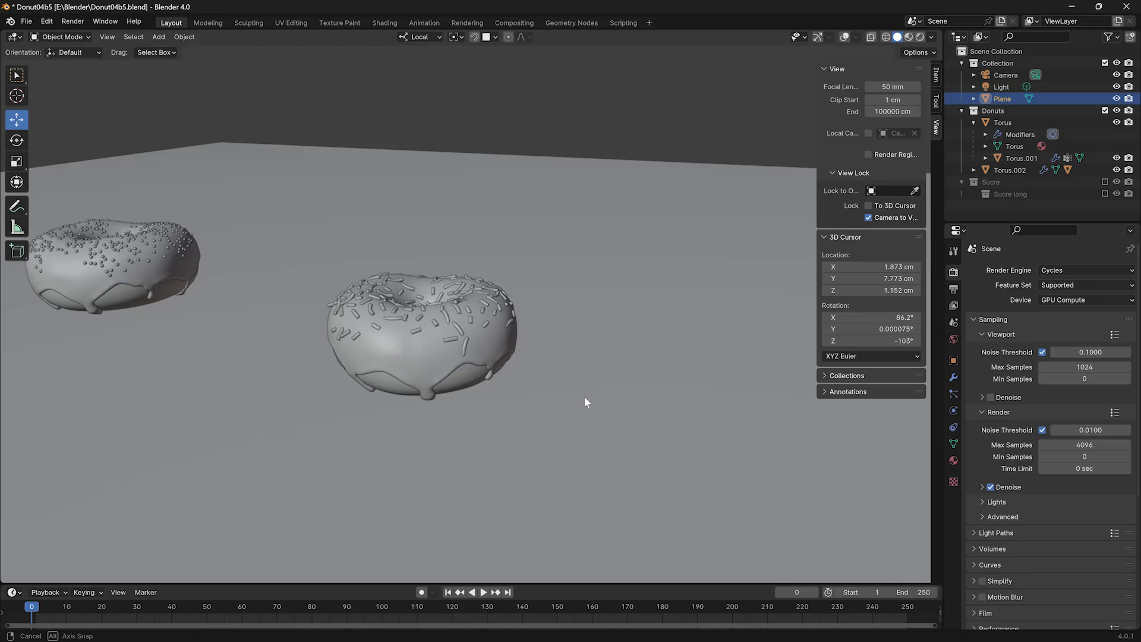
# - Switch to Blender and reframe the viewport on the donut with long sprinkles as the capture source
pyautogui.moveTo(584, 396); pyautogui.dragTo(526, 407)
pyautogui.moveTo(656, 304); pyautogui.dragTo(605, 313)
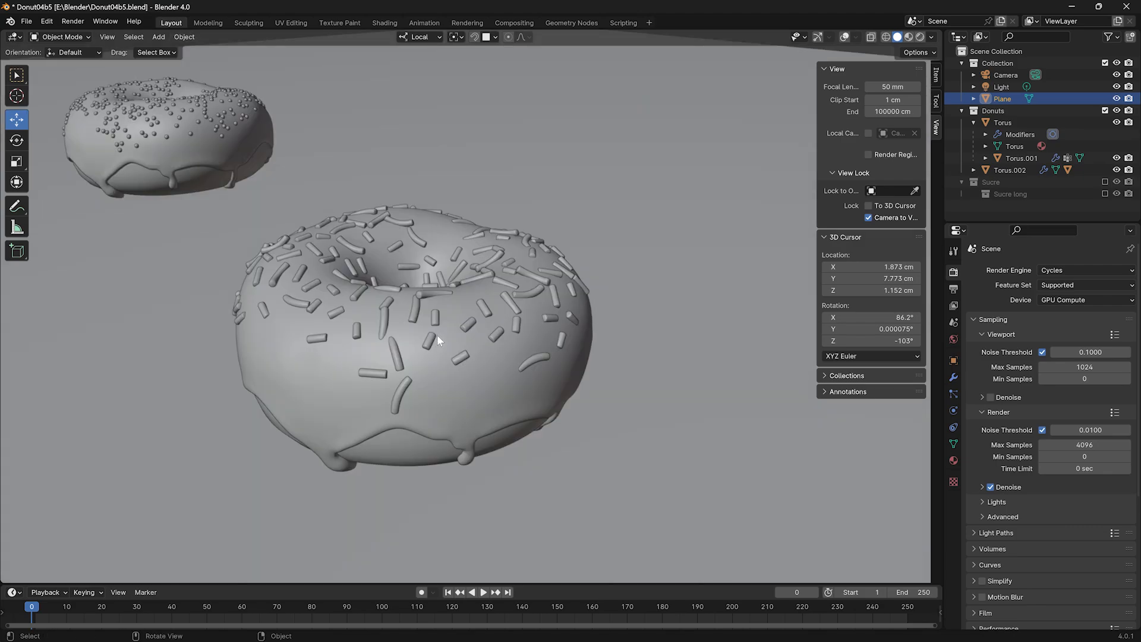
pyautogui.scroll(-2, 436, 334)
pyautogui.moveTo(453, 391); pyautogui.dragTo(687, 359)
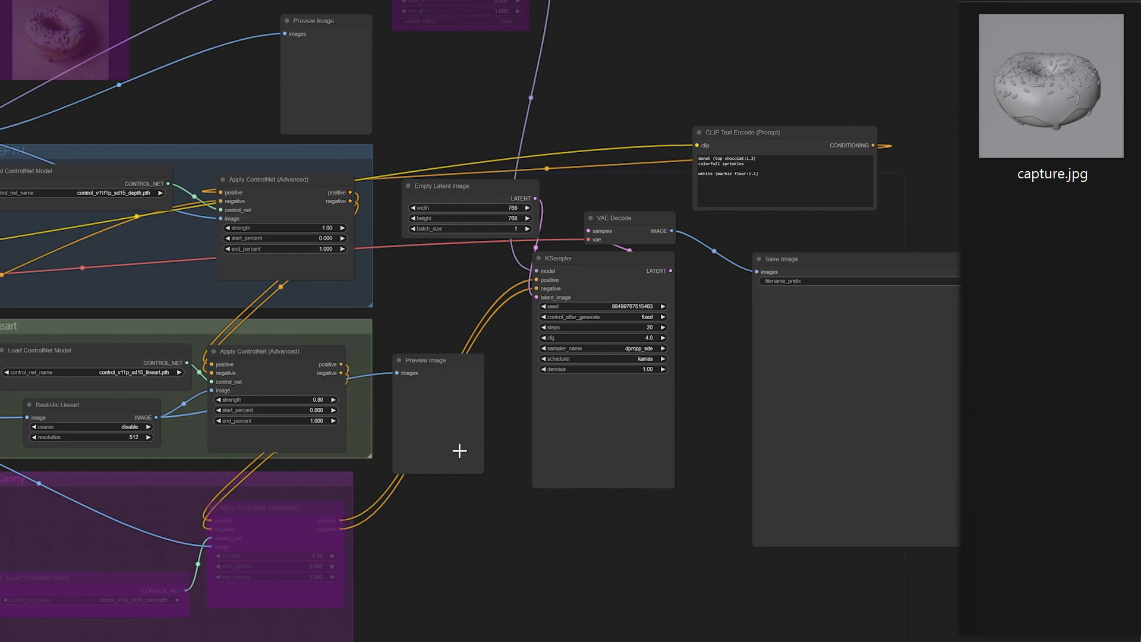
# - Return to ComfyUI and move the depth Load ControlNet Model node fully inside the DEPTH group
pyautogui.moveTo(458, 451); pyautogui.dragTo(815, 607)
pyautogui.scroll(3, 497, 314)
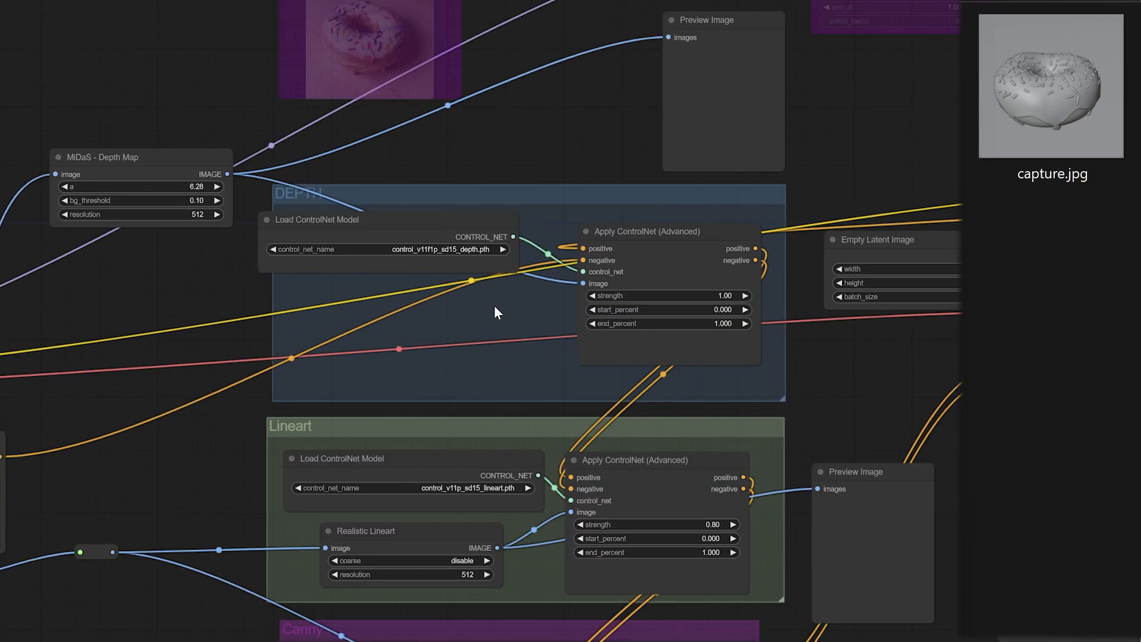
pyautogui.scroll(2, 517, 315)
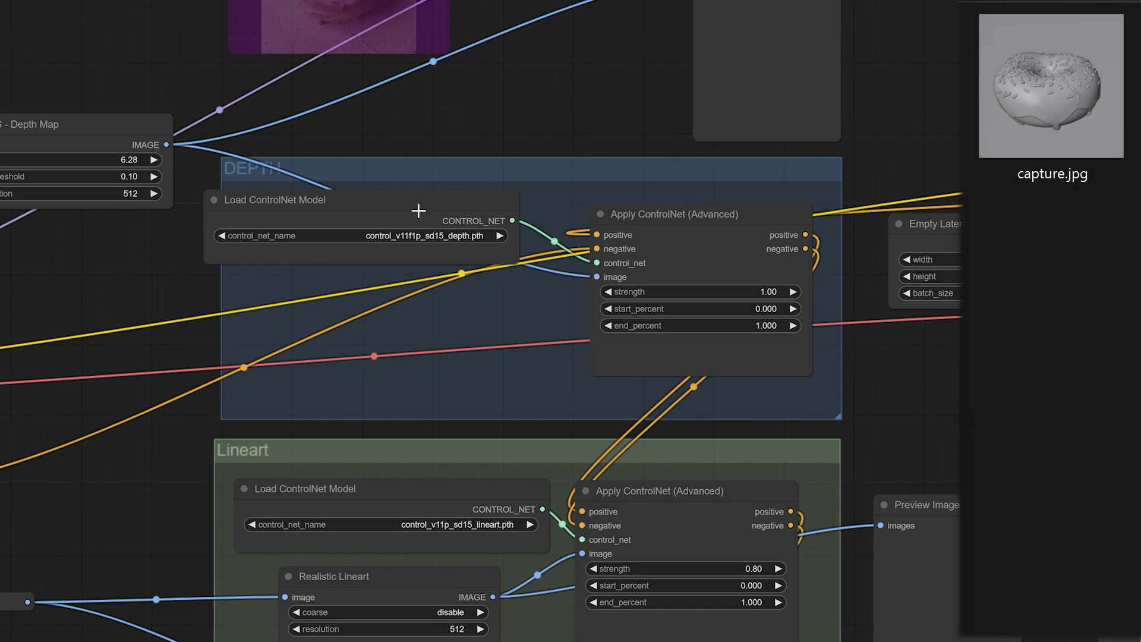
pyautogui.moveTo(425, 200); pyautogui.dragTo(447, 226)
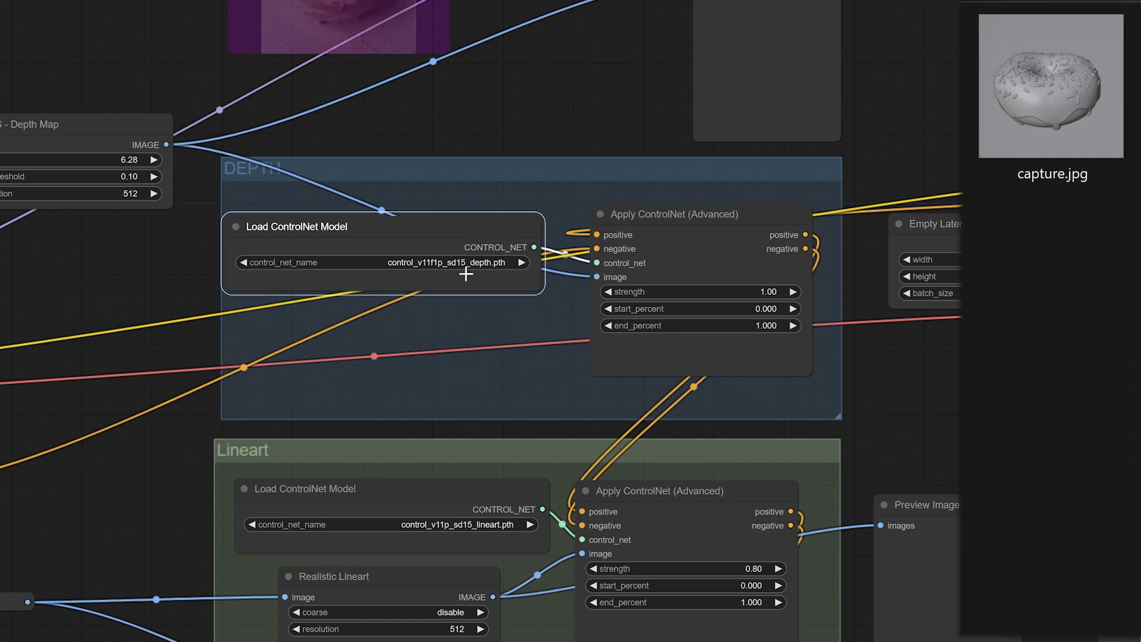
# - Edit the positive prompt to read "donut", "colorfull sprinkles" and "white (marble floor:1.1)", removing the chocolate topping term
pyautogui.scroll(-3, 440, 325)
pyautogui.click(440, 325)
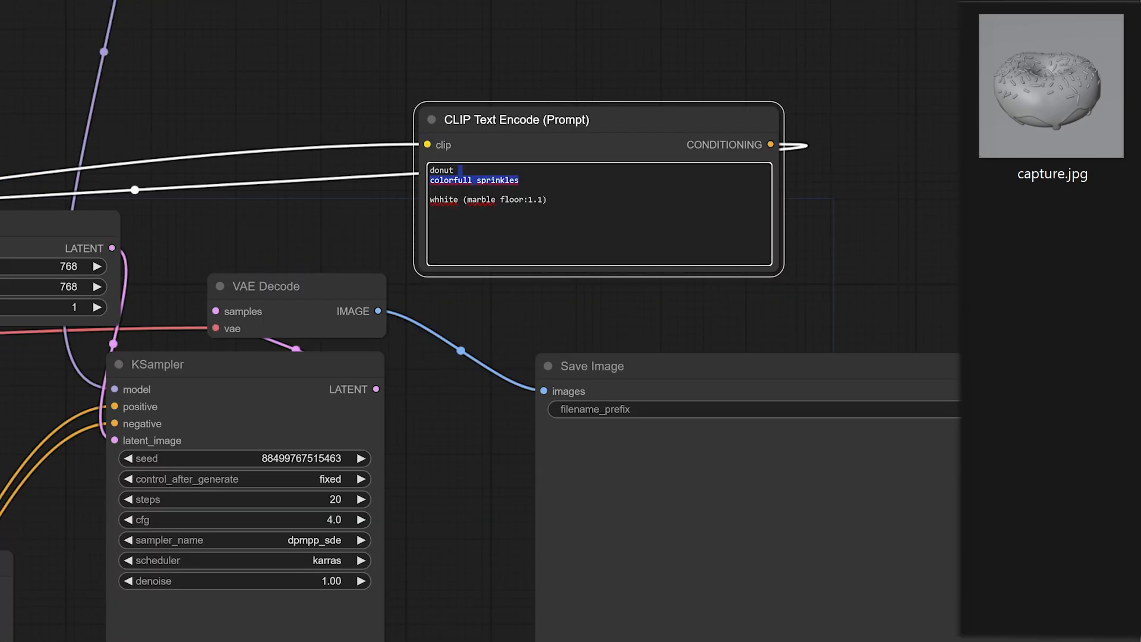
pyautogui.click(431, 190)
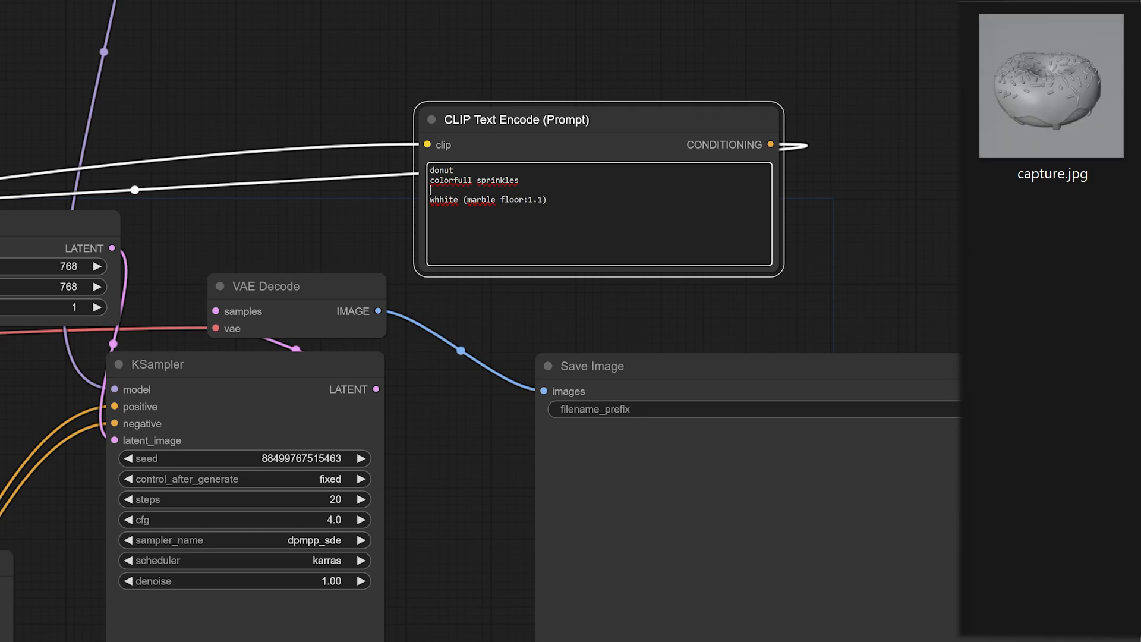
pyautogui.press('BackSpace')
# - Examine the Load Checkpoint, negative prompt and Load Webcam Image nodes, and follow the workflow through to the KSampler and Save Image nodes
pyautogui.scroll(-10, 523, 277)
pyautogui.scroll(12, 261, 277)
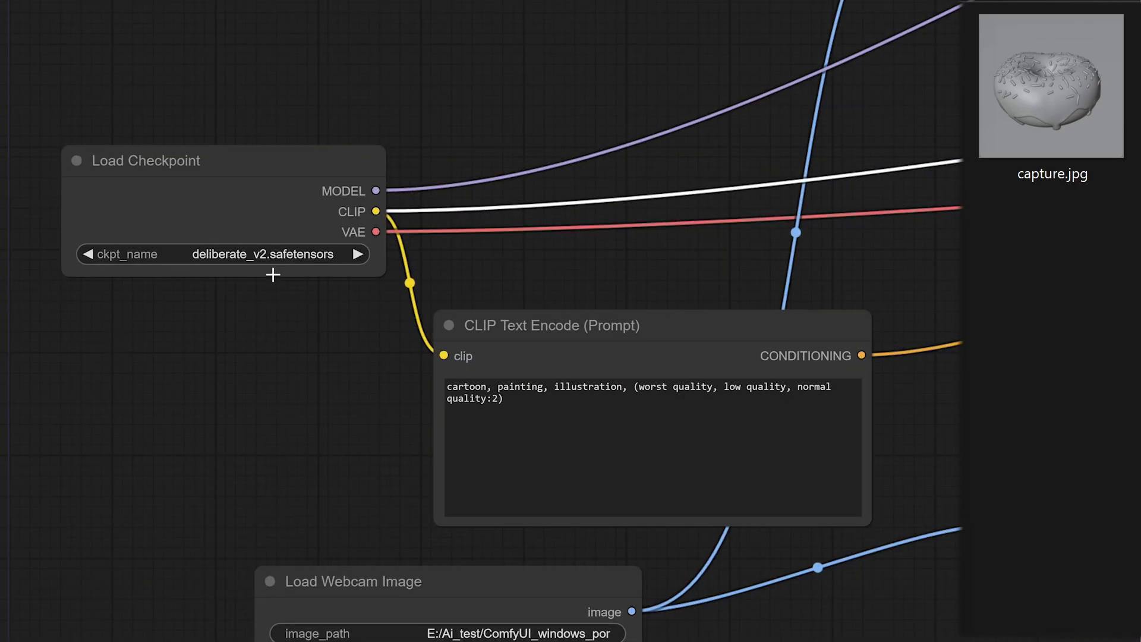
pyautogui.scroll(-10, 274, 274)
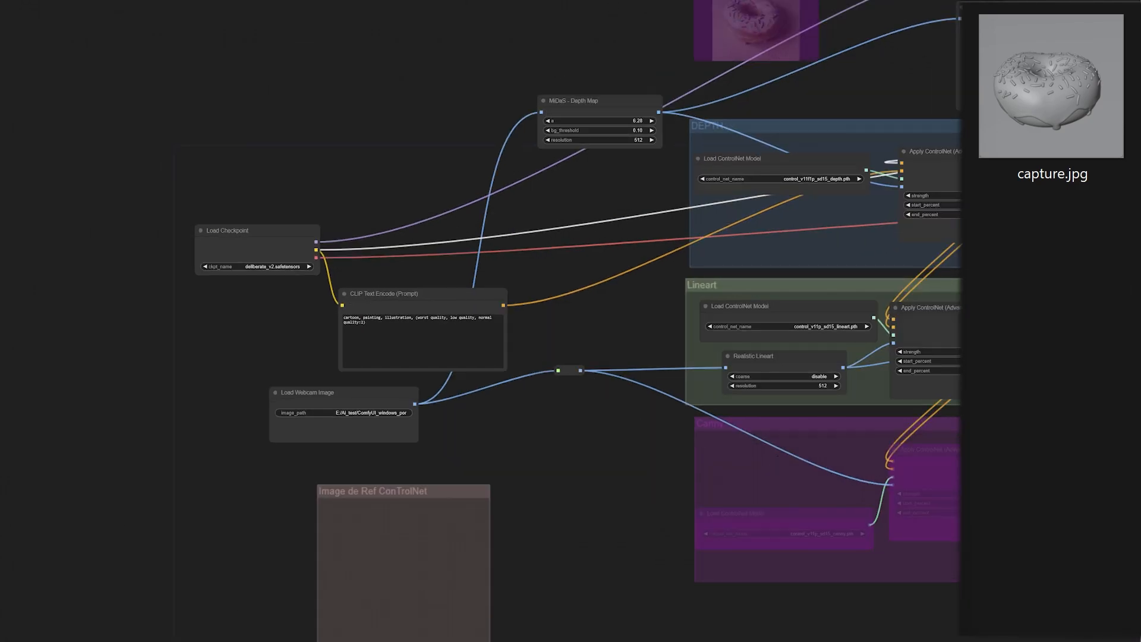
pyautogui.moveTo(585, 395); pyautogui.dragTo(455, 391)
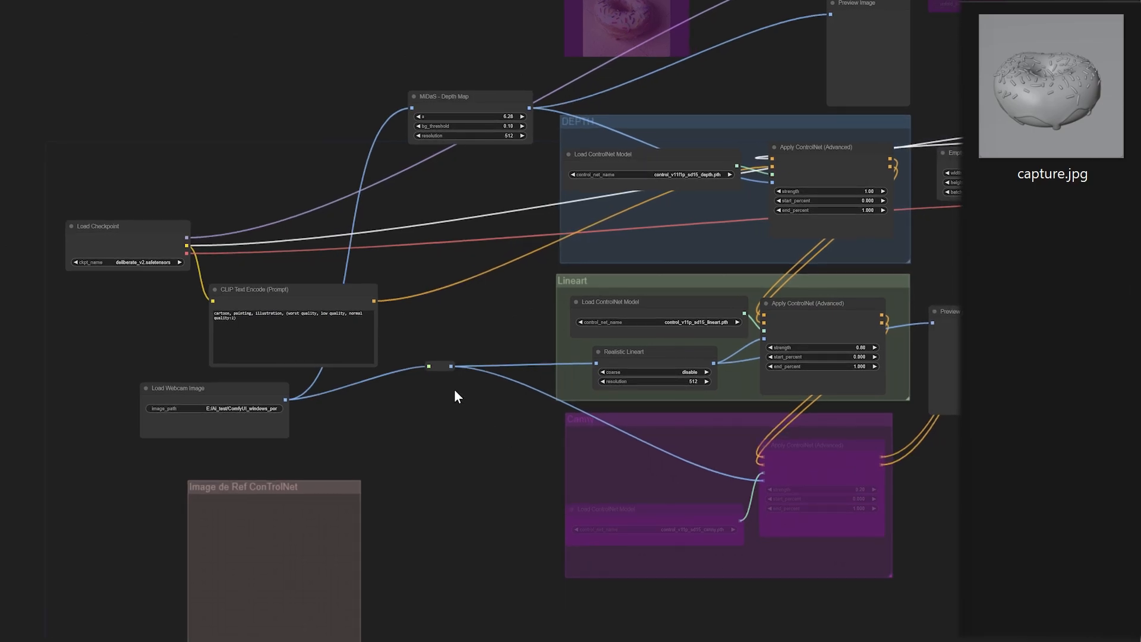
pyautogui.moveTo(1129, 392); pyautogui.dragTo(568, 517)
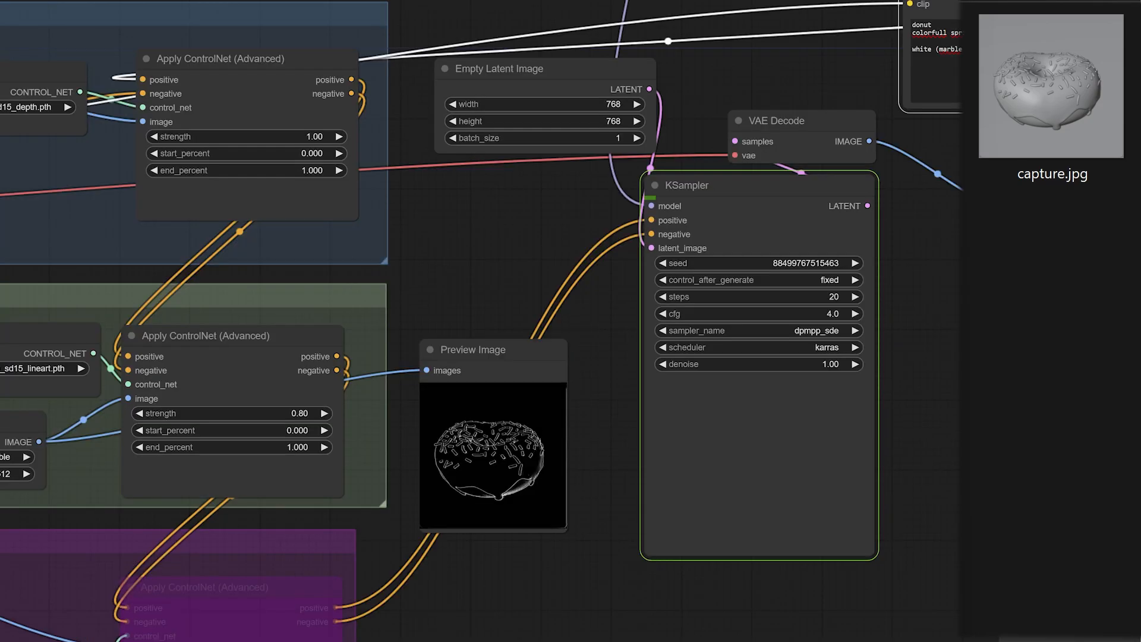
pyautogui.moveTo(915, 367); pyautogui.dragTo(496, 490)
pyautogui.scroll(-3, 901, 240)
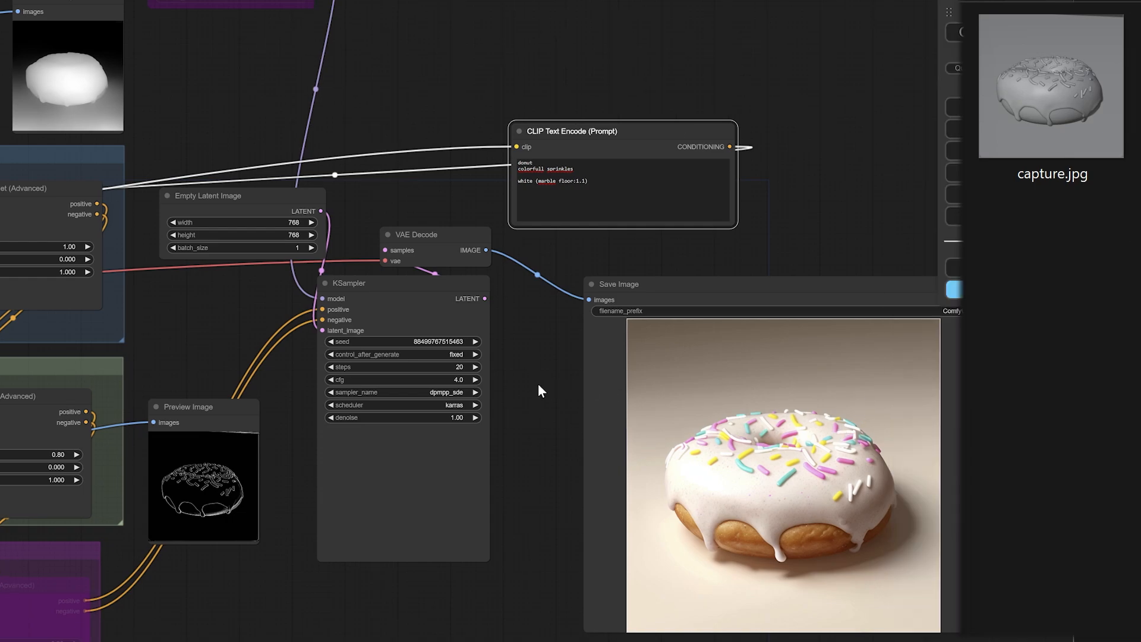
# - Re-enable the bypassed Apply IPAdapter, Load IPAdapter Model, Load CLIP Vision and Load Image nodes
pyautogui.scroll(-3, 603, 383)
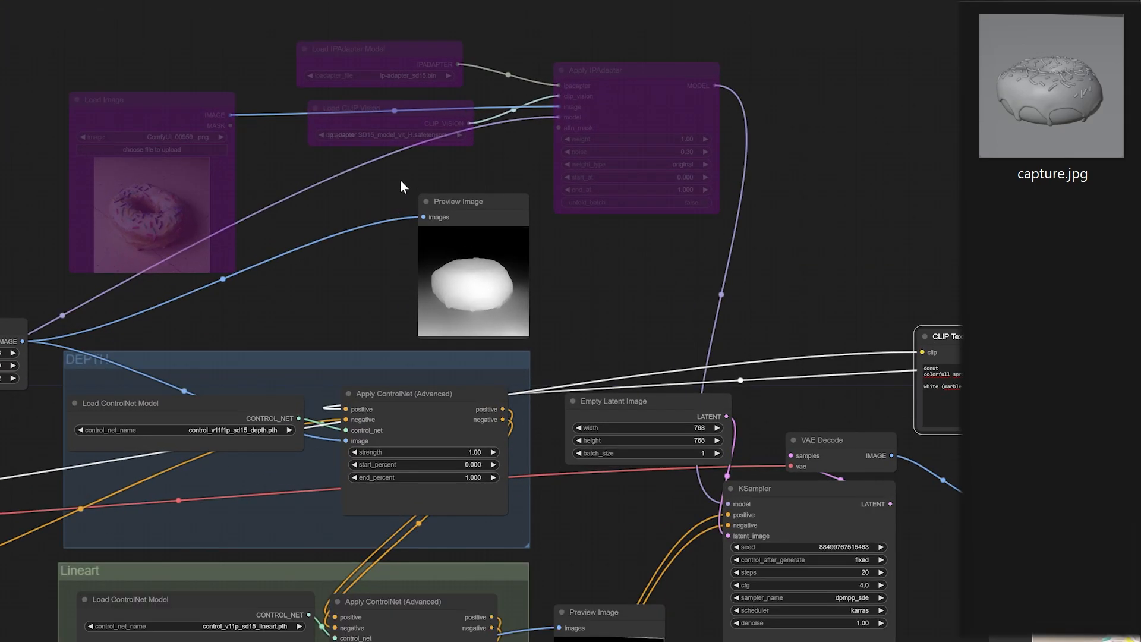
pyautogui.click(615, 76)
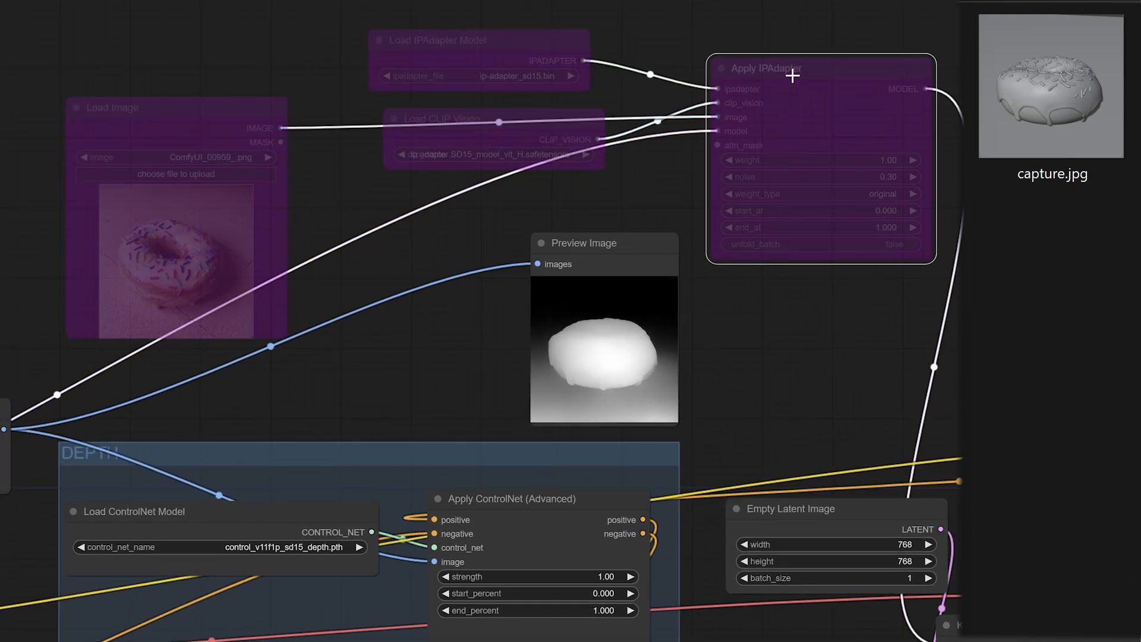
pyautogui.keyDown('shift'); pyautogui.click(494, 63); pyautogui.keyUp('shift')
pyautogui.keyDown('shift'); pyautogui.click(476, 115); pyautogui.keyUp('shift')
pyautogui.keyDown('shift'); pyautogui.click(243, 108); pyautogui.keyUp('shift')
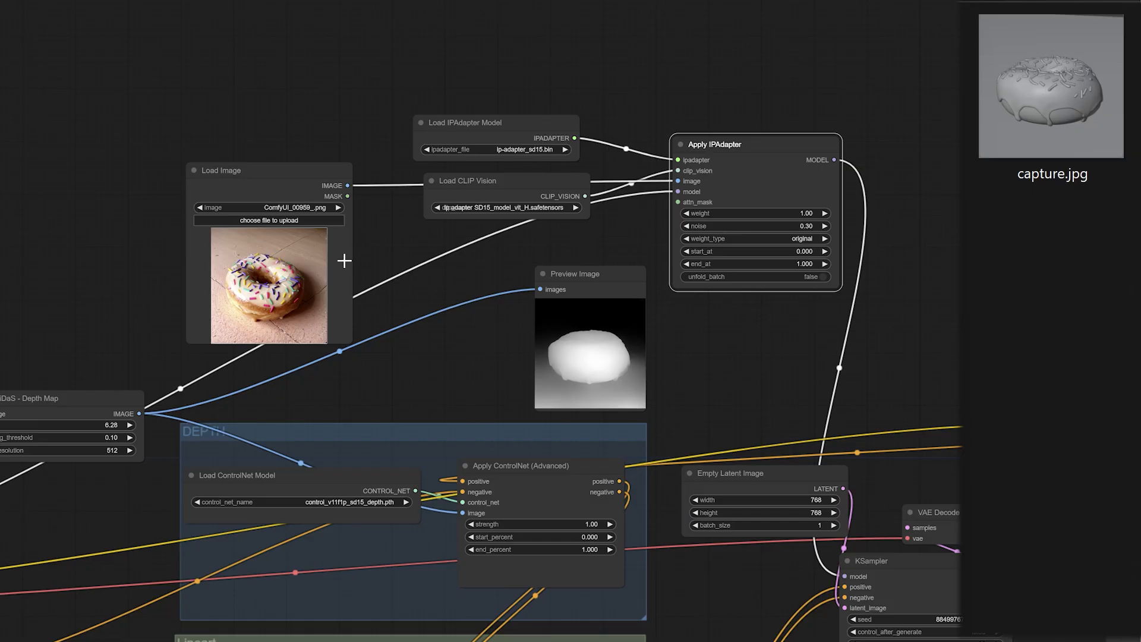
# - Load the white-iced donut render ComfyUI_01005_.png as the IPAdapter reference image, and check the Apply IPAdapter settings
pyautogui.click(269, 220)
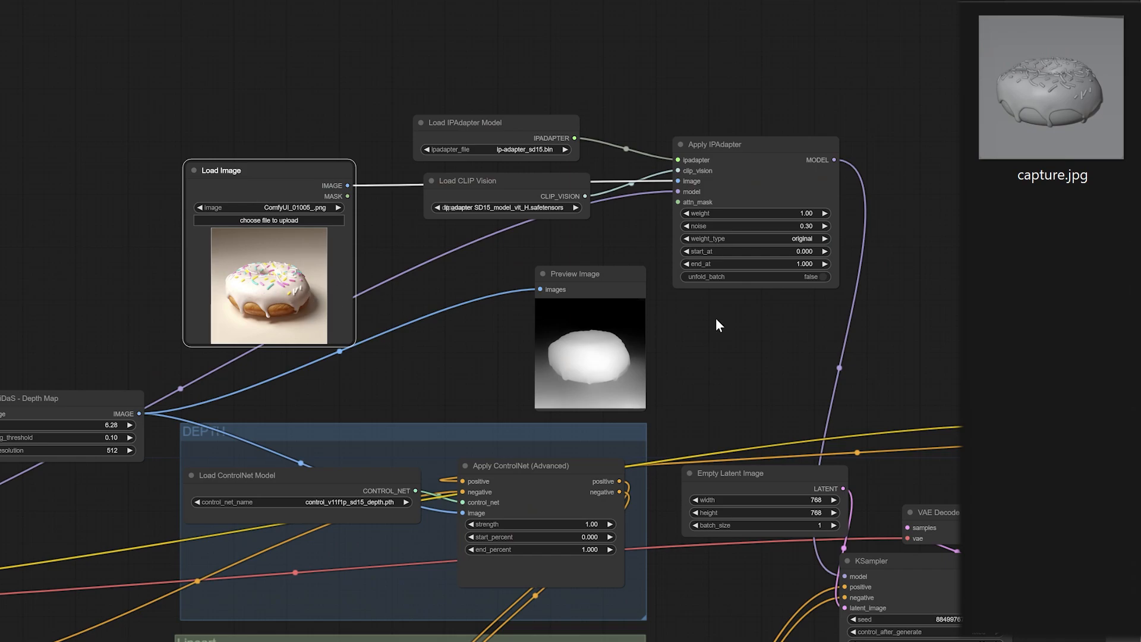
pyautogui.moveTo(715, 318); pyautogui.dragTo(566, 315)
pyautogui.scroll(4, 567, 320)
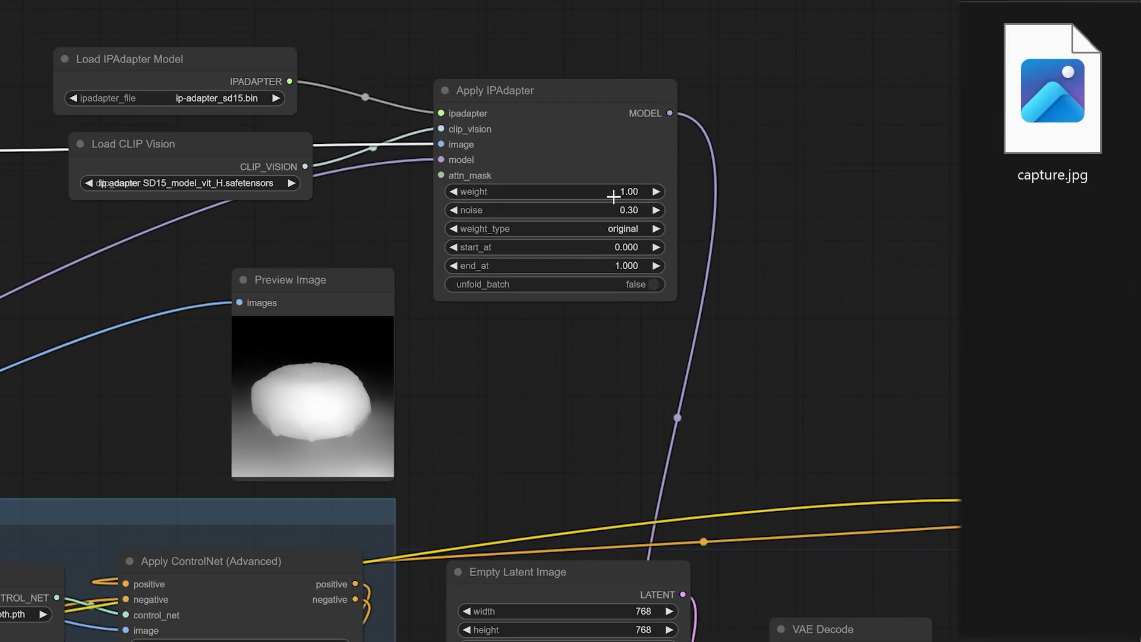
pyautogui.scroll(-4, 785, 238)
pyautogui.scroll(-3, 795, 257)
pyautogui.moveTo(785, 254); pyautogui.dragTo(470, 164)
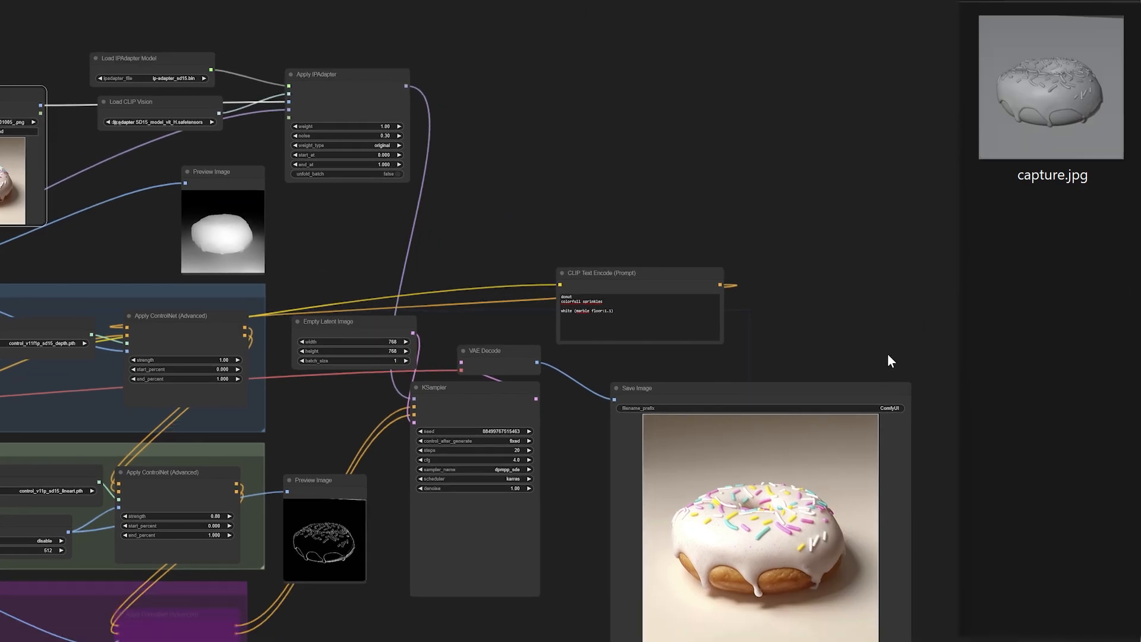
# - Examine the donut generated with the IPAdapter reference from the new Blender viewing angle
pyautogui.moveTo(887, 353); pyautogui.dragTo(823, 272)
pyautogui.scroll(3, 747, 310)
pyautogui.moveTo(755, 306); pyautogui.dragTo(722, 186)
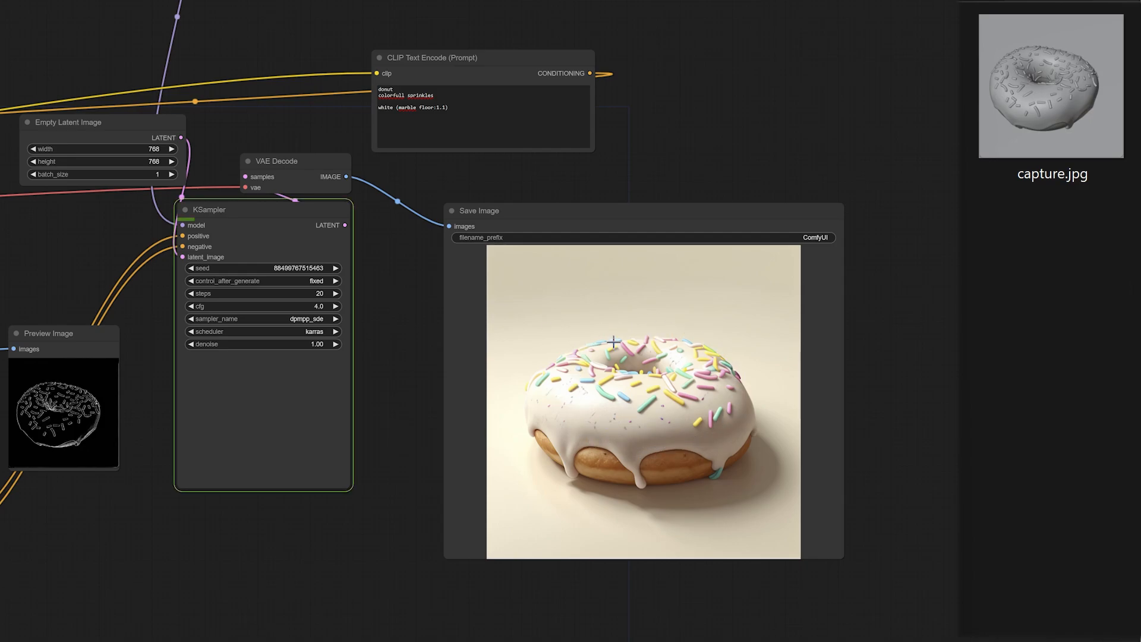
pyautogui.scroll(-2, 396, 323)
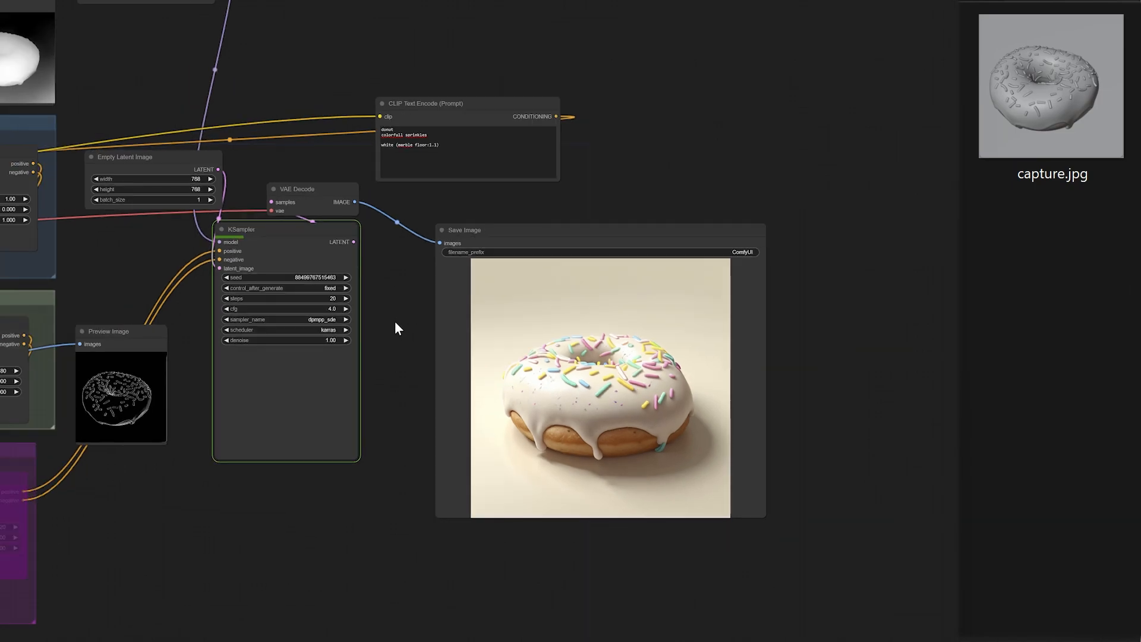
pyautogui.moveTo(382, 328); pyautogui.dragTo(827, 533)
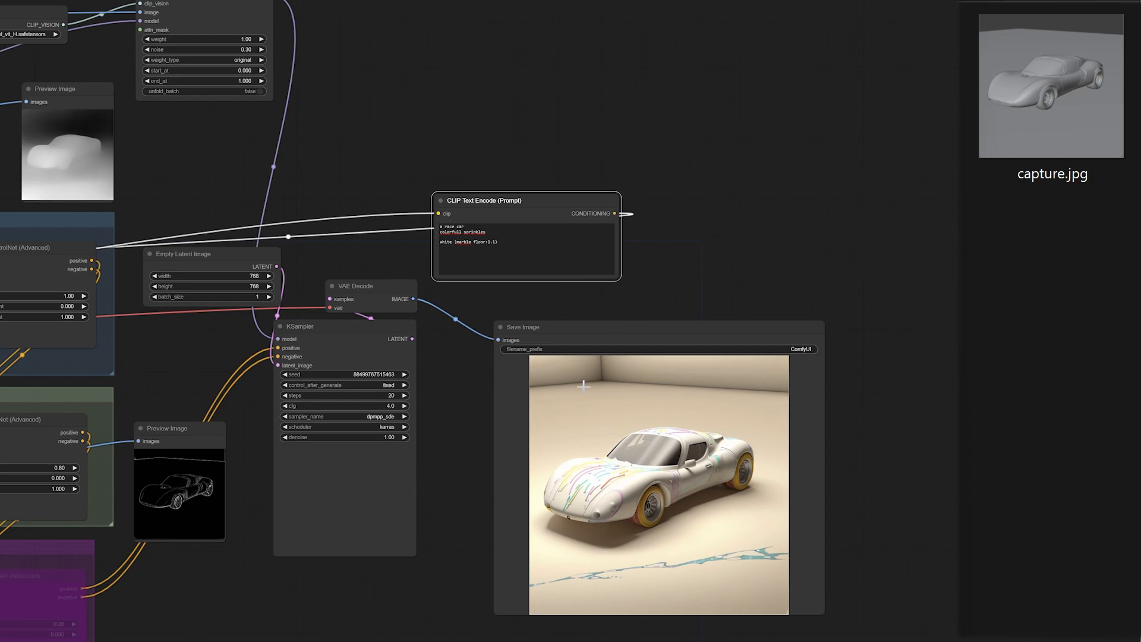
# - Inspect the race car renders up close in the Save Image node
pyautogui.scroll(13, 666, 481)
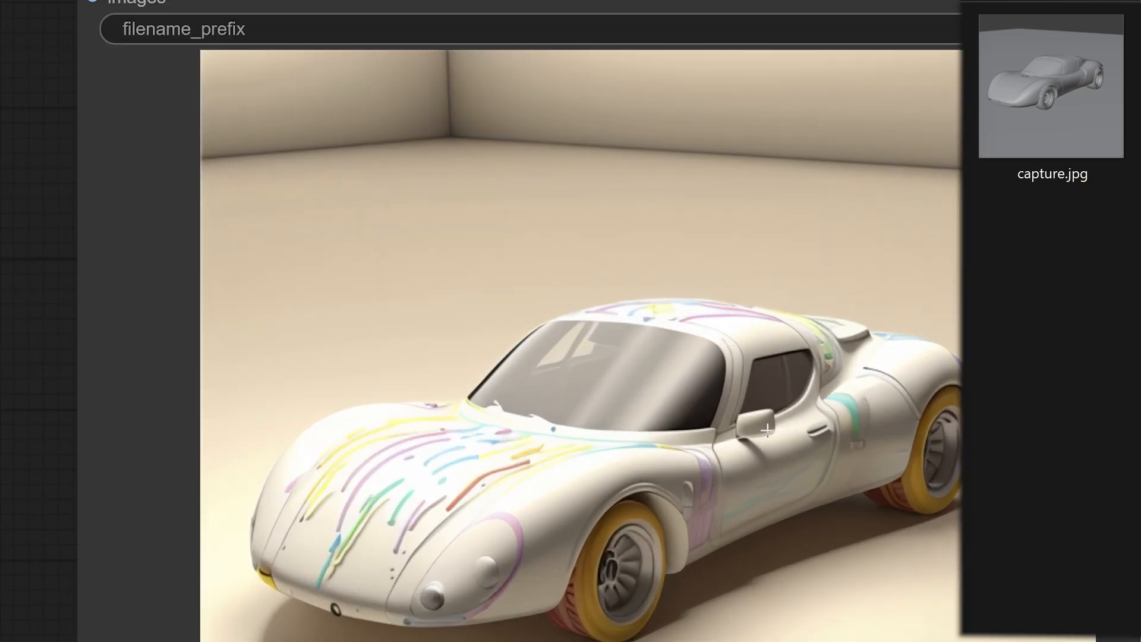
pyautogui.scroll(-10, 706, 413)
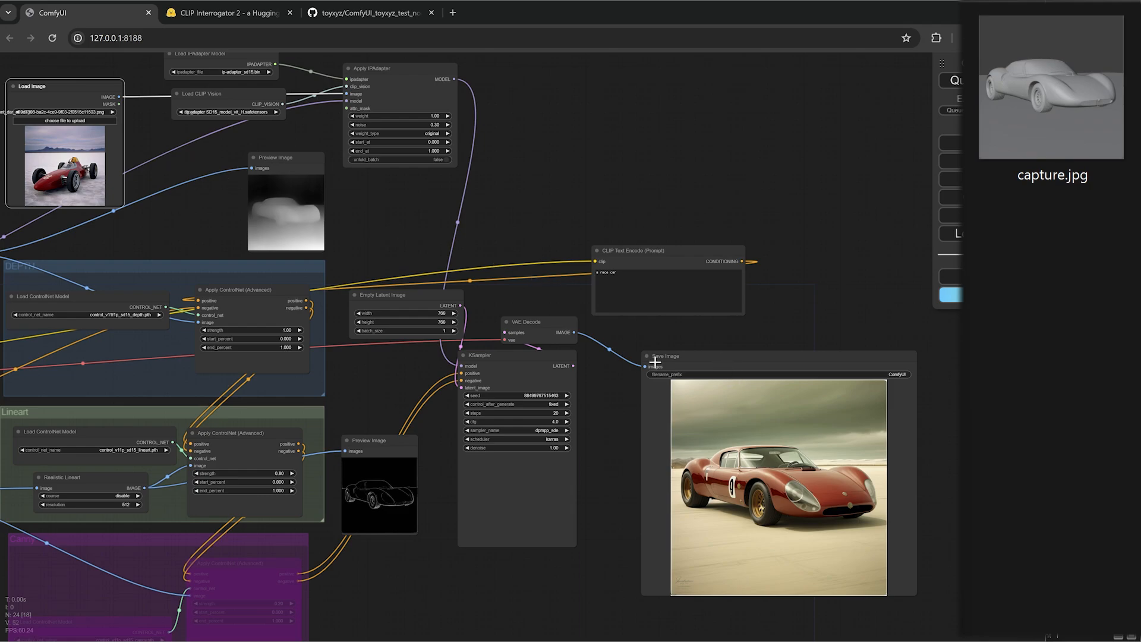
pyautogui.scroll(10, 785, 500)
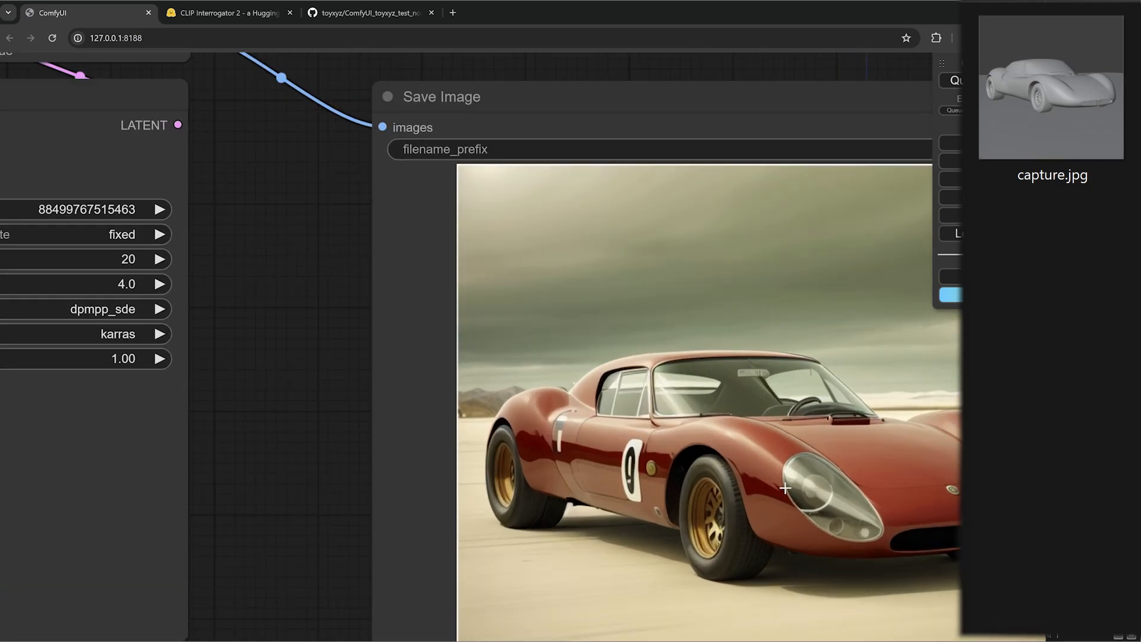
pyautogui.scroll(-5, 785, 488)
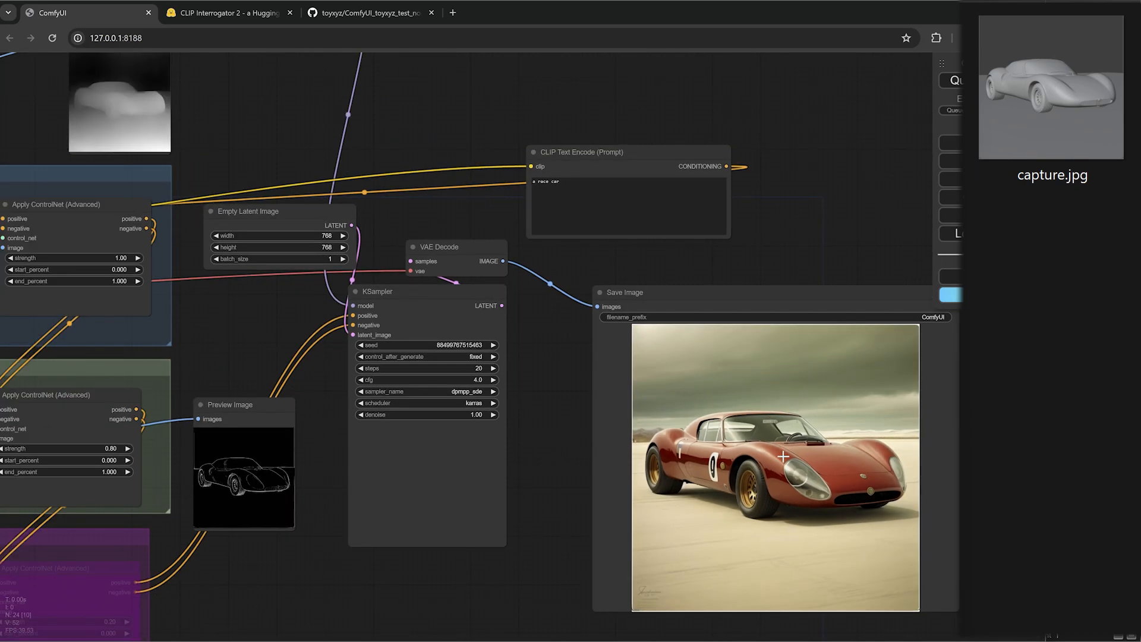